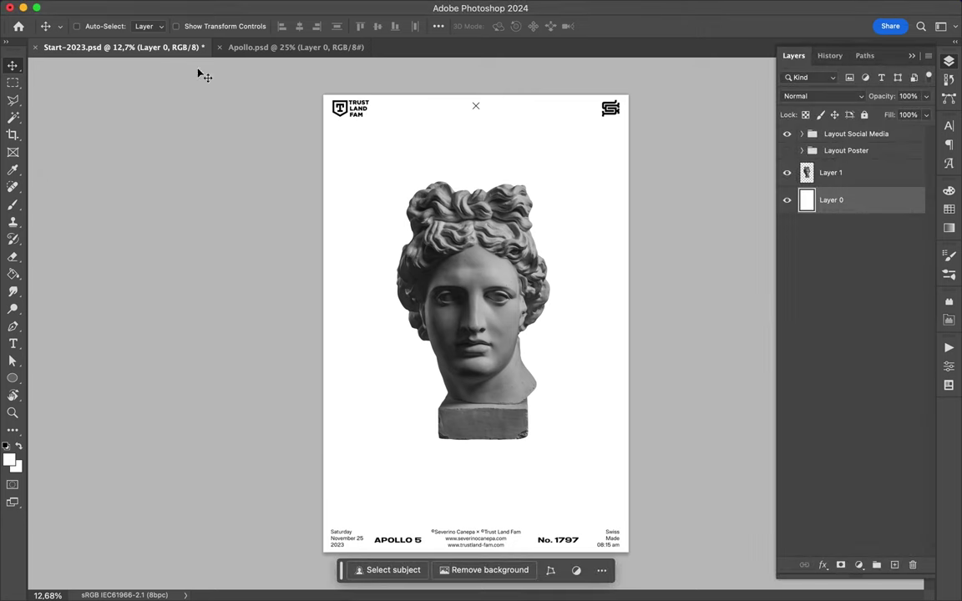
# - Draw a full-canvas rectangle filled with a Reflected gradient using dark #2a2a2a stops
pyautogui.moveTo(321, 92); pyautogui.dragTo(631, 554)
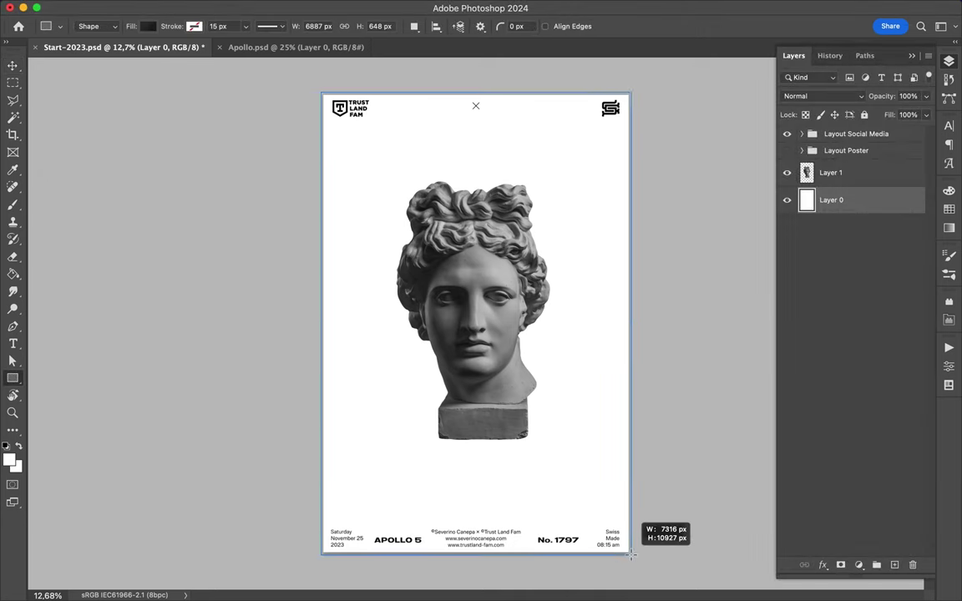
pyautogui.click(148, 26)
pyautogui.click(113, 221)
pyautogui.click(98, 261)
pyautogui.doubleClick(61, 206)
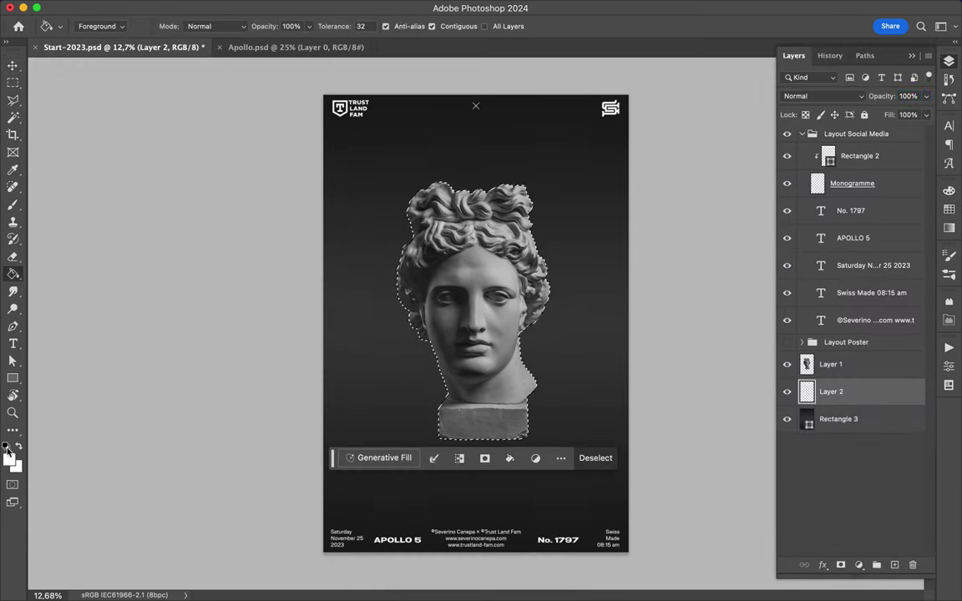
# - Fill the bust selection black on Layer 2, Gaussian Blur it at radius 176.5, and set it to Multiply
pyautogui.click(333, 7)
pyautogui.click(567, 197)
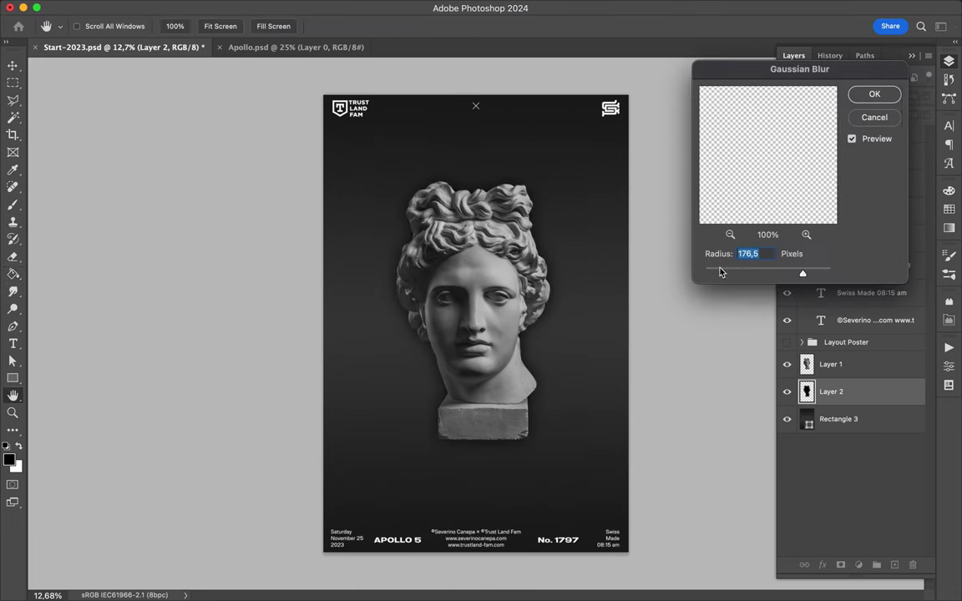
pyautogui.click(872, 95)
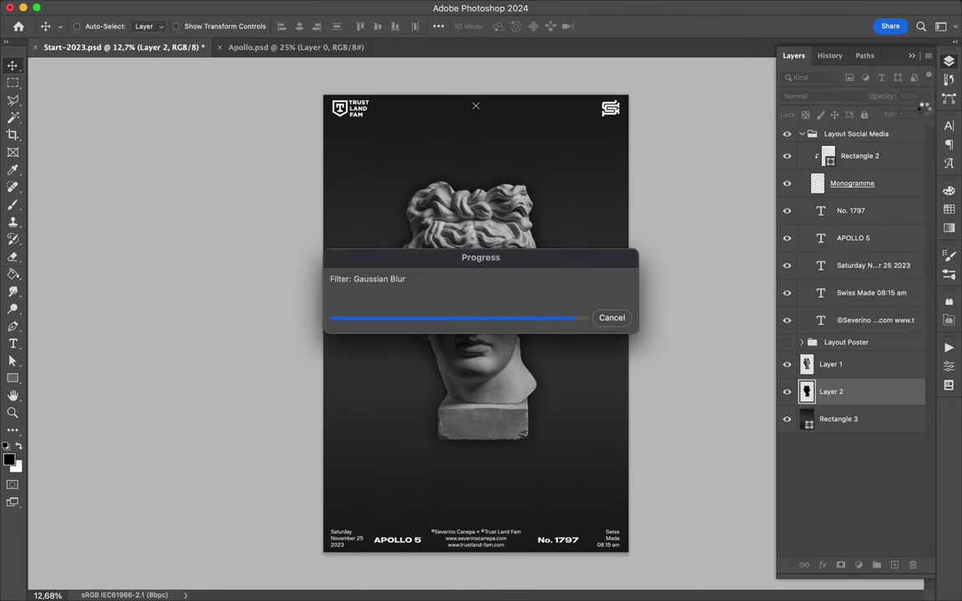
pyautogui.click(823, 96)
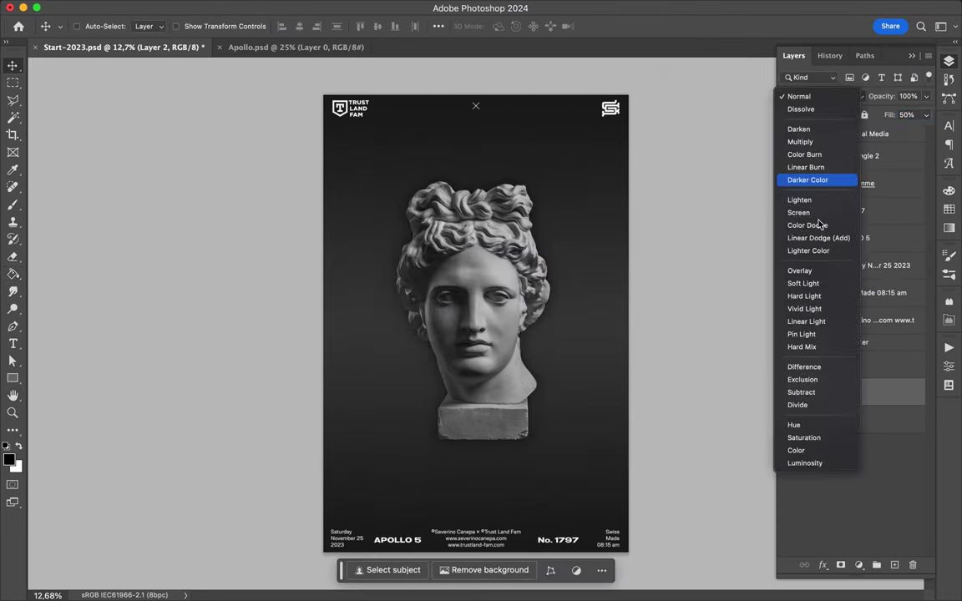
pyautogui.click(800, 142)
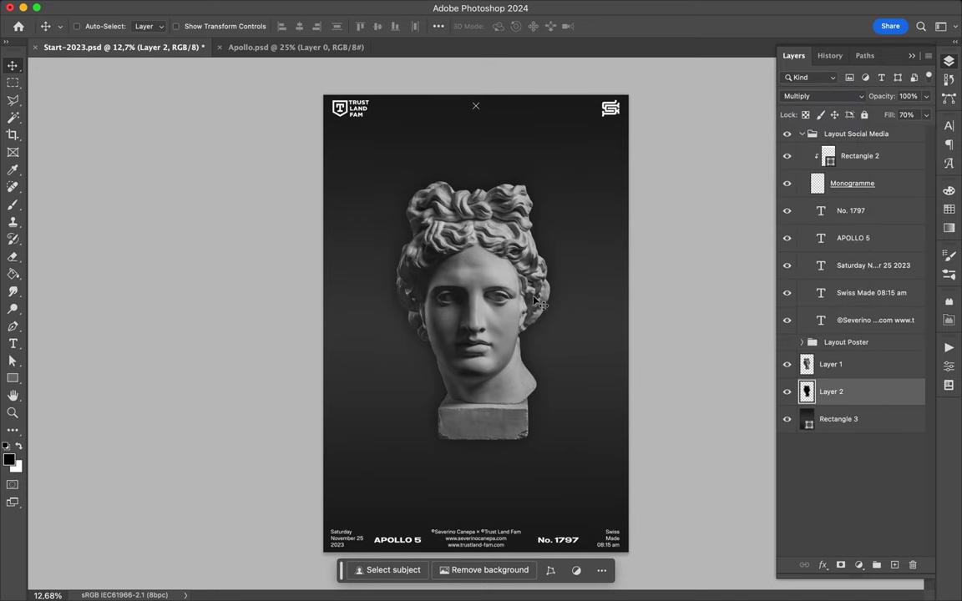
pyautogui.scroll(3, 434, 259)
pyautogui.scroll(-1, 433, 259)
# - Draw an ellipse behind the head's upper left with a dark gradient fill
pyautogui.press('u')
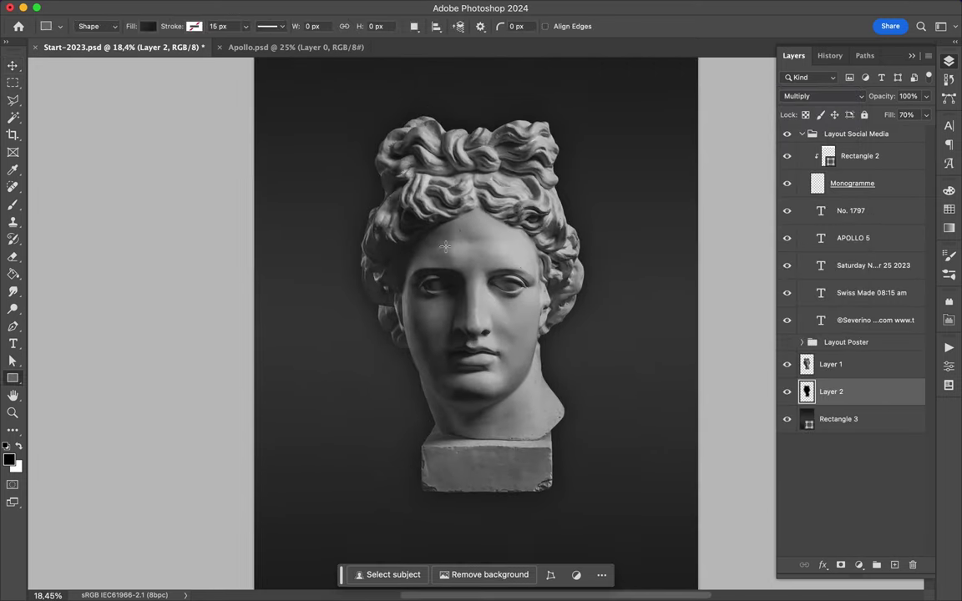
pyautogui.scroll(-2, 446, 246)
pyautogui.hotkey('shift', 'u')
pyautogui.moveTo(347, 146); pyautogui.dragTo(517, 314)
pyautogui.press('a')
pyautogui.click(146, 26)
pyautogui.doubleClick(114, 174)
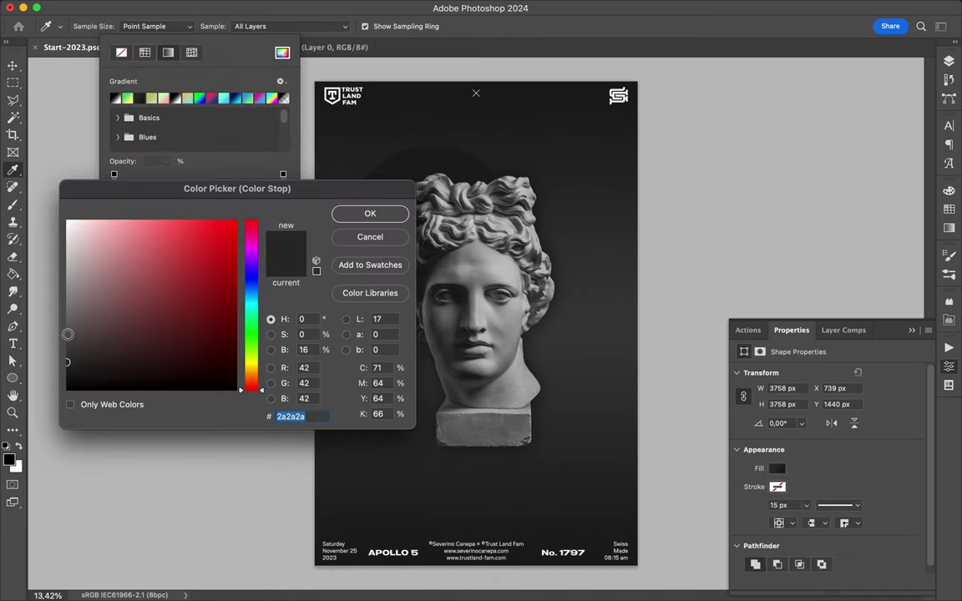
pyautogui.click(370, 214)
# - Fill a new Layer 3 beneath the circle black from the circle's selection
pyautogui.press('Escape')
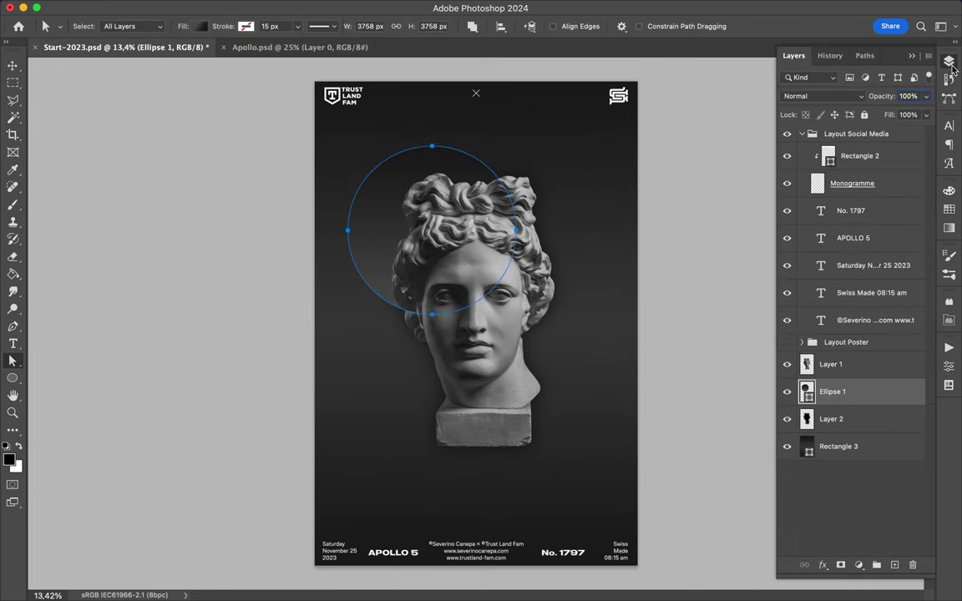
pyautogui.hotkey('ctrl', 'Return')
pyautogui.hotkey('ctrl', 'shift', 'alt', 'n')
pyautogui.press('g')
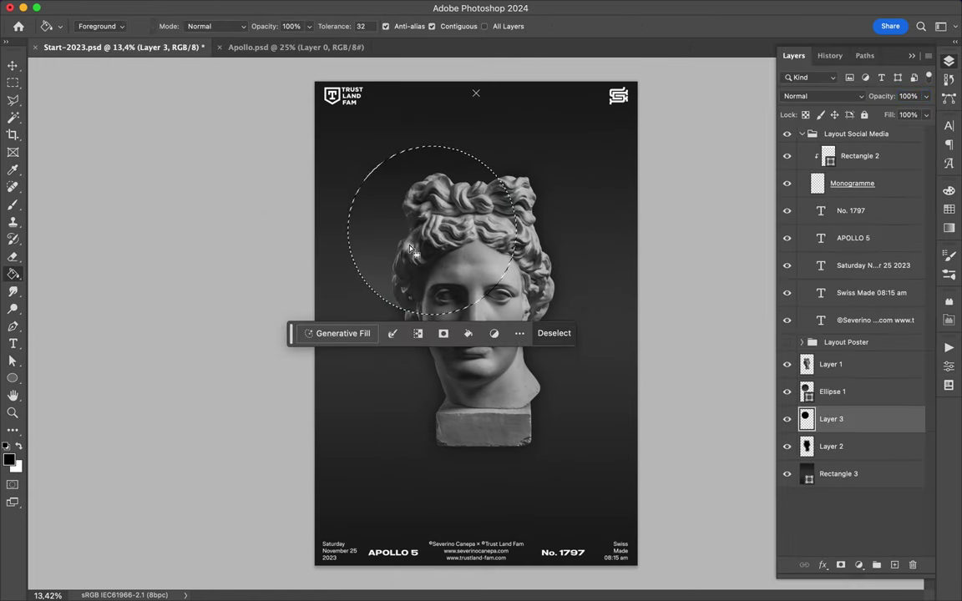
pyautogui.hotkey('ctrl', 'd')
pyautogui.press('v')
pyautogui.moveTo(234, 4)
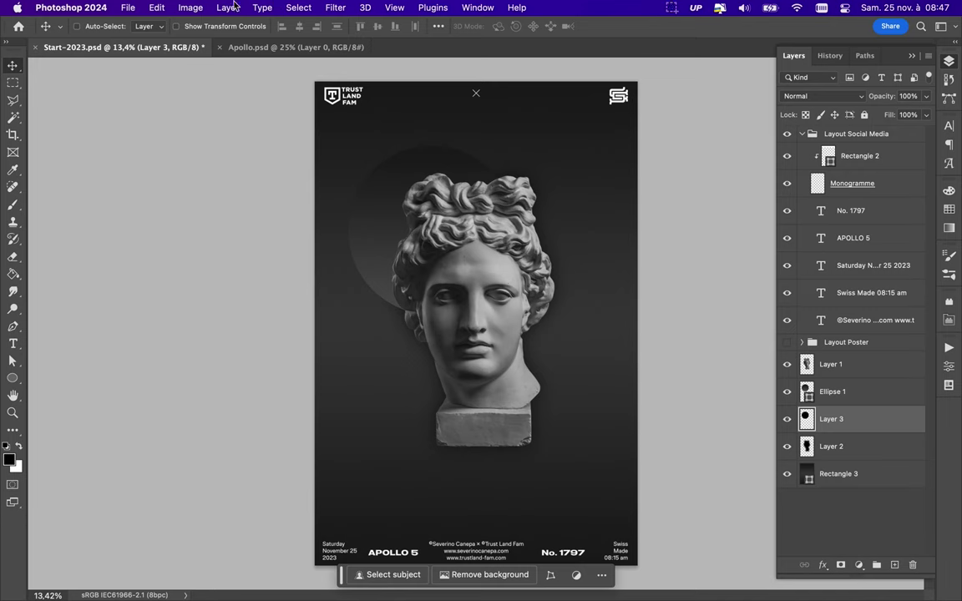
# - Gaussian Blur the black circle and set its layer to Multiply
pyautogui.click(334, 7)
pyautogui.click(354, 27)
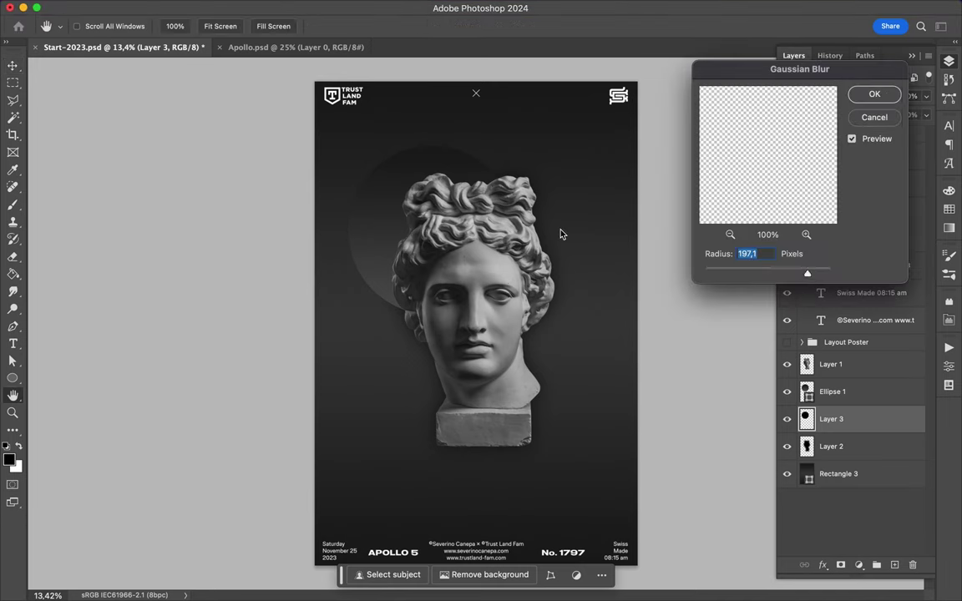
pyautogui.click(869, 94)
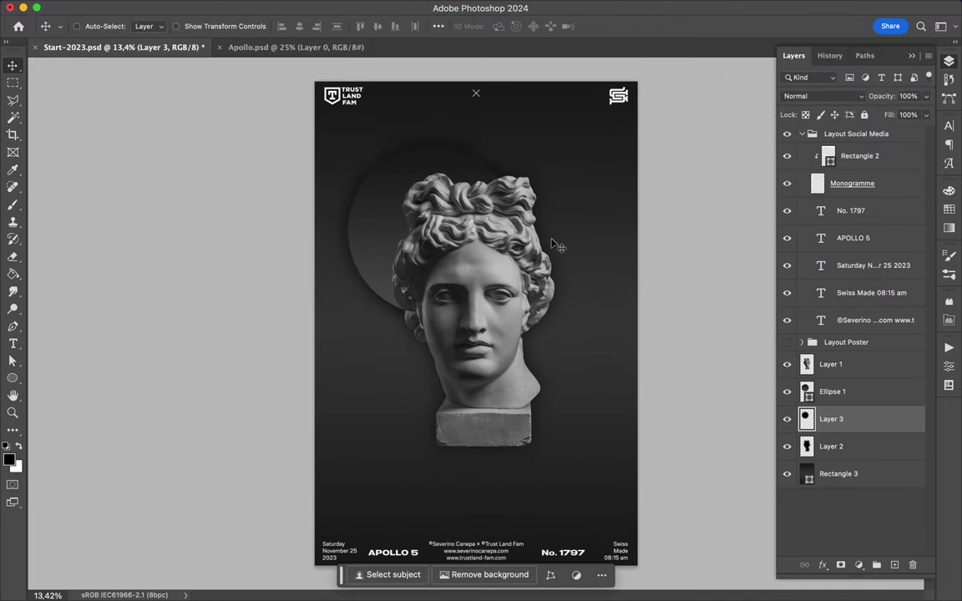
pyautogui.click(822, 96)
pyautogui.click(815, 140)
# - Draw a large Ellipse 2 toward the lower left with a dark gradient fill
pyautogui.hotkey('ctrl', '-')
pyautogui.press('u')
pyautogui.moveTo(506, 403); pyautogui.dragTo(661, 558)
pyautogui.press('v')
pyautogui.moveTo(478, 273); pyautogui.dragTo(583, 391)
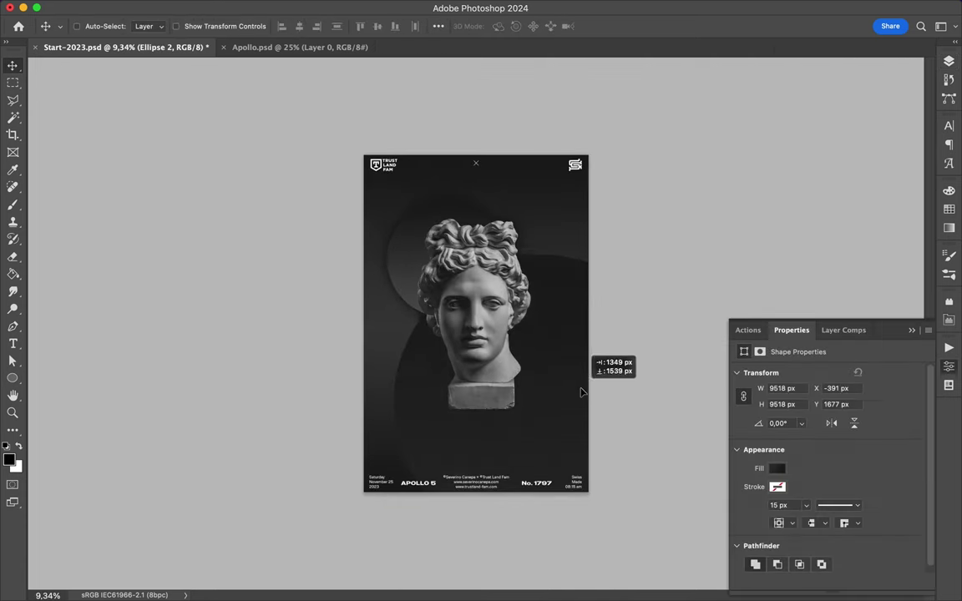
pyautogui.press('u')
pyautogui.click(200, 26)
pyautogui.doubleClick(113, 173)
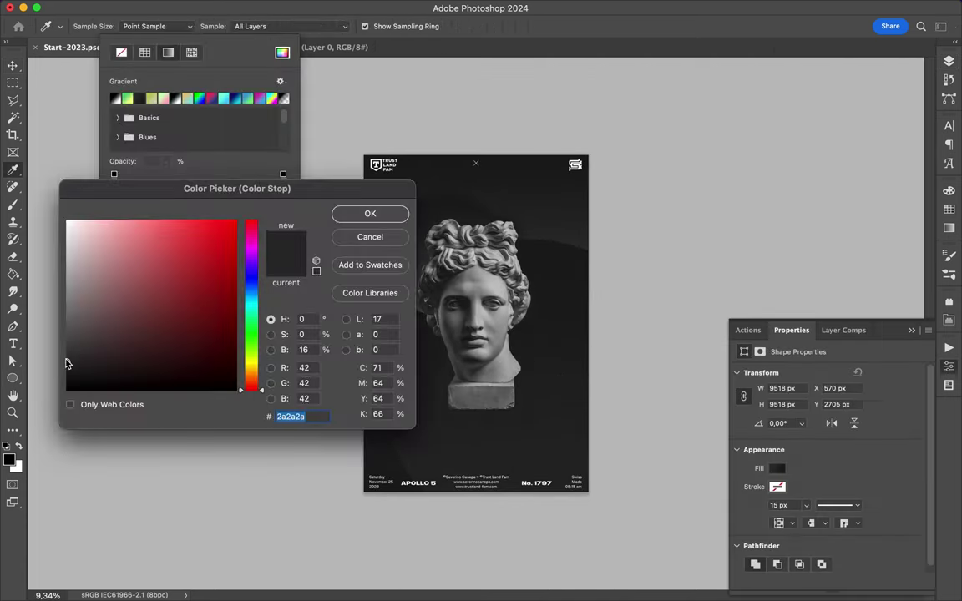
pyautogui.click(370, 214)
# - Fill a new Layer 4 black from the large circle's selection, then deselect
pyautogui.press('F7')
pyautogui.click(854, 474)
pyautogui.hotkey('ctrl', 'alt', 'shift', 'n')
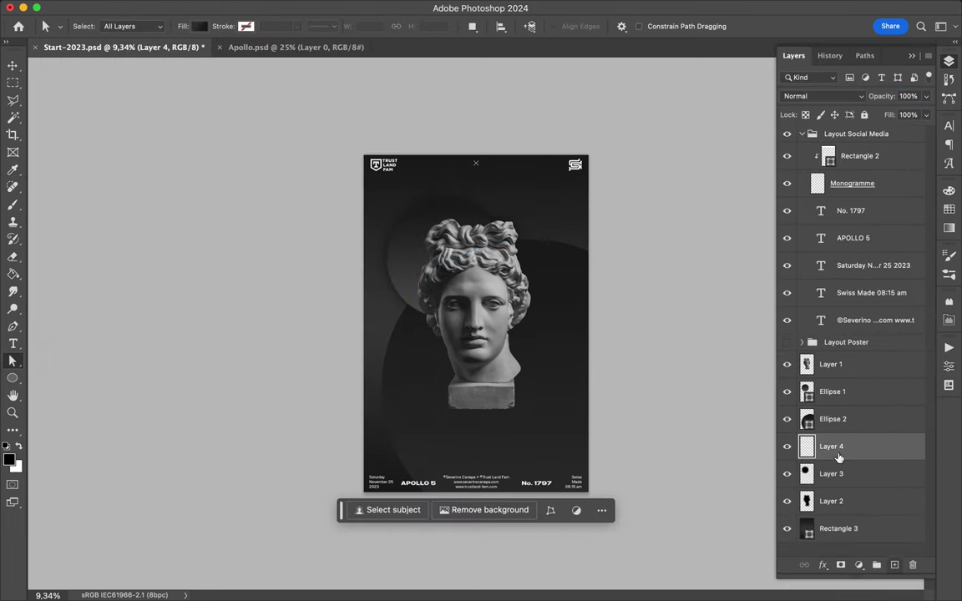
pyautogui.keyDown('ctrl'); pyautogui.click(807, 419); pyautogui.keyUp('ctrl')
pyautogui.press('g')
pyautogui.click(413, 357)
pyautogui.press('m')
pyautogui.hotkey('ctrl', 'd')
pyautogui.press('v')
# - Gaussian Blur Layer 4 at radius 173.6 and set it to Multiply
pyautogui.click(227, 7)
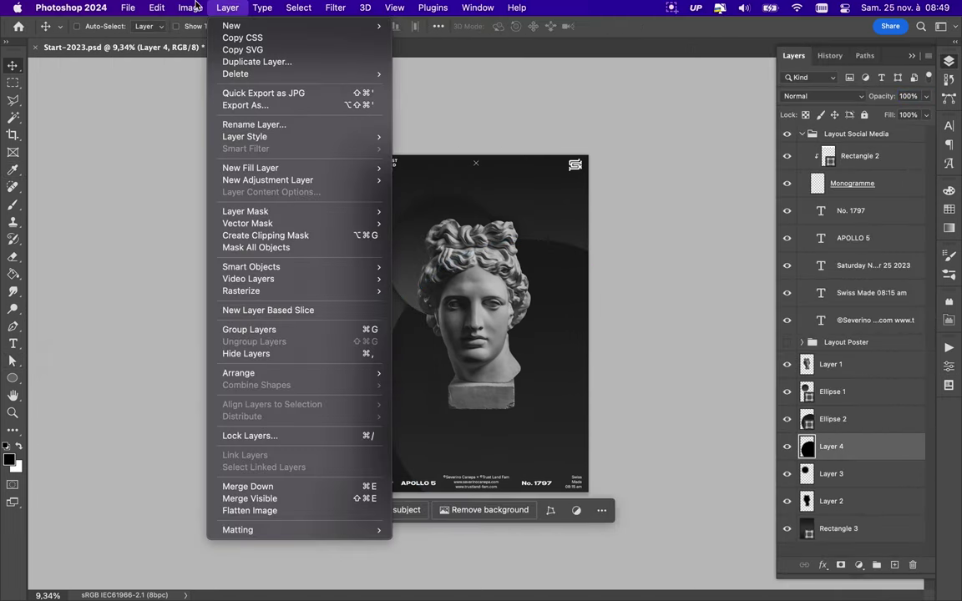
pyautogui.click(351, 26)
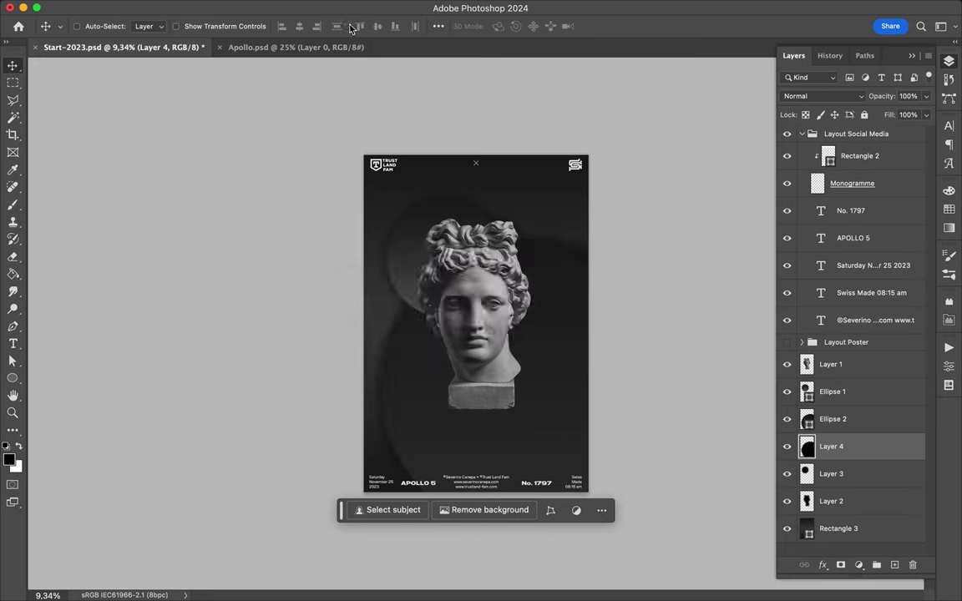
pyautogui.click(335, 8)
pyautogui.click(547, 247)
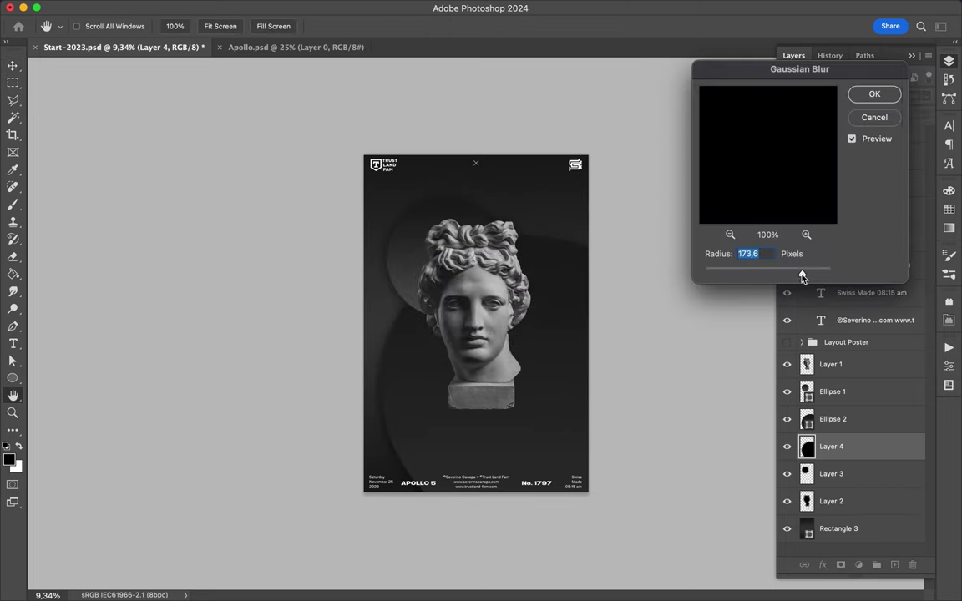
pyautogui.click(874, 93)
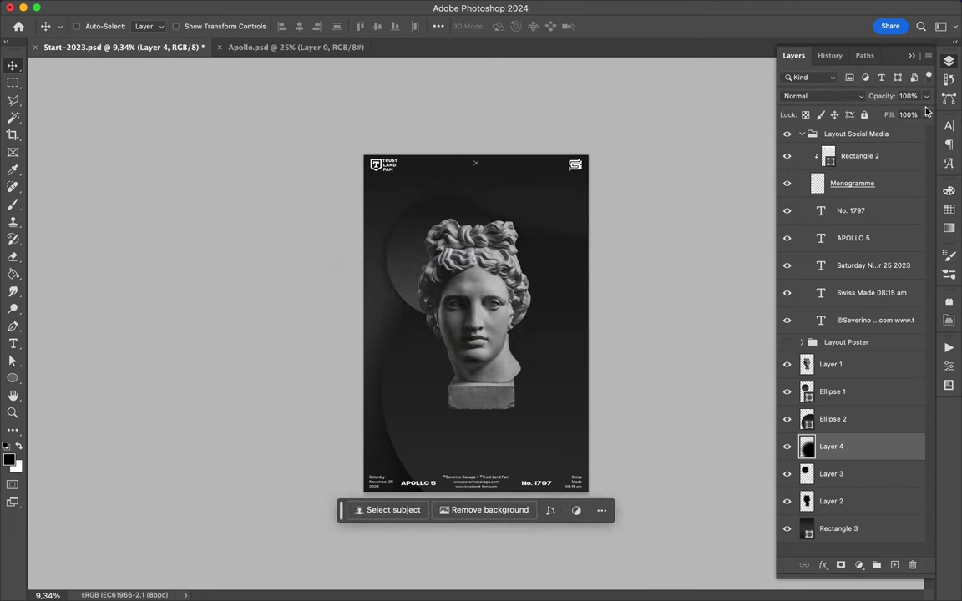
pyautogui.click(822, 96)
pyautogui.click(735, 139)
pyautogui.scroll(3, 476, 321)
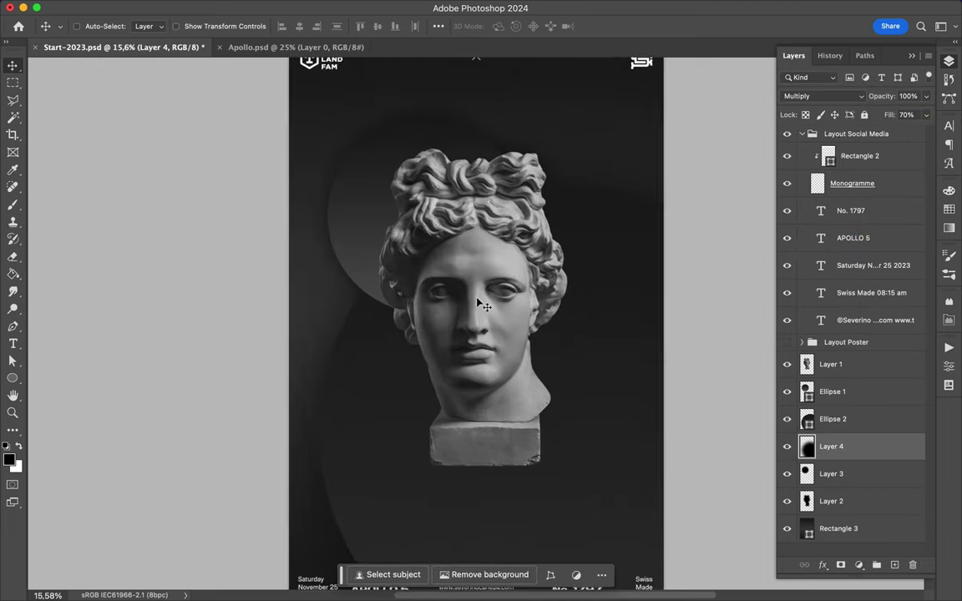
# - Select a diagonal slice through the left half of the head on Layer 1 with the Polygonal Lasso
pyautogui.press('l')
pyautogui.click(514, 122)
pyautogui.click(498, 142)
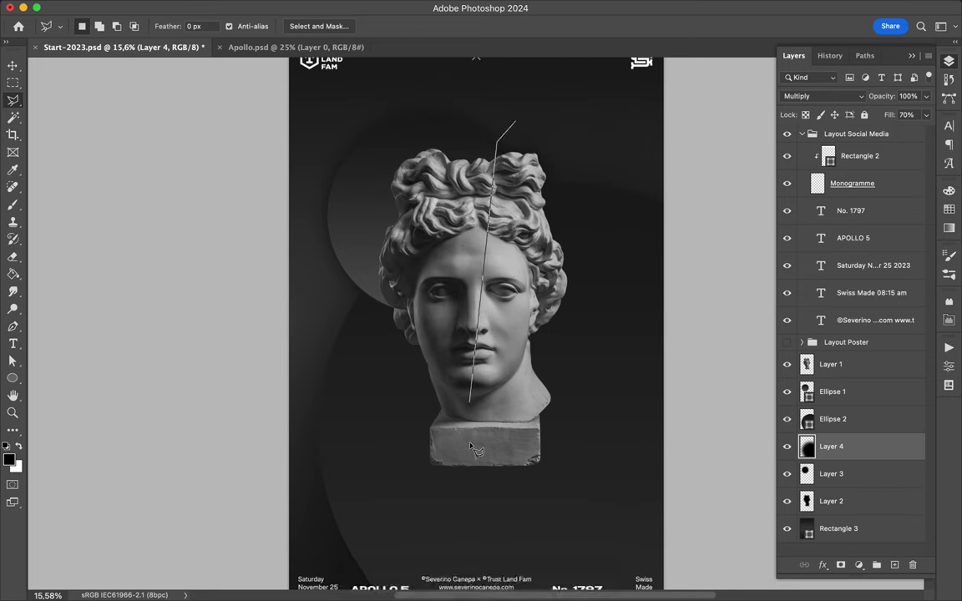
pyautogui.click(516, 126)
pyautogui.hotkey('alt', ']')
pyautogui.hotkey('alt', ']')
pyautogui.hotkey('alt', ']')
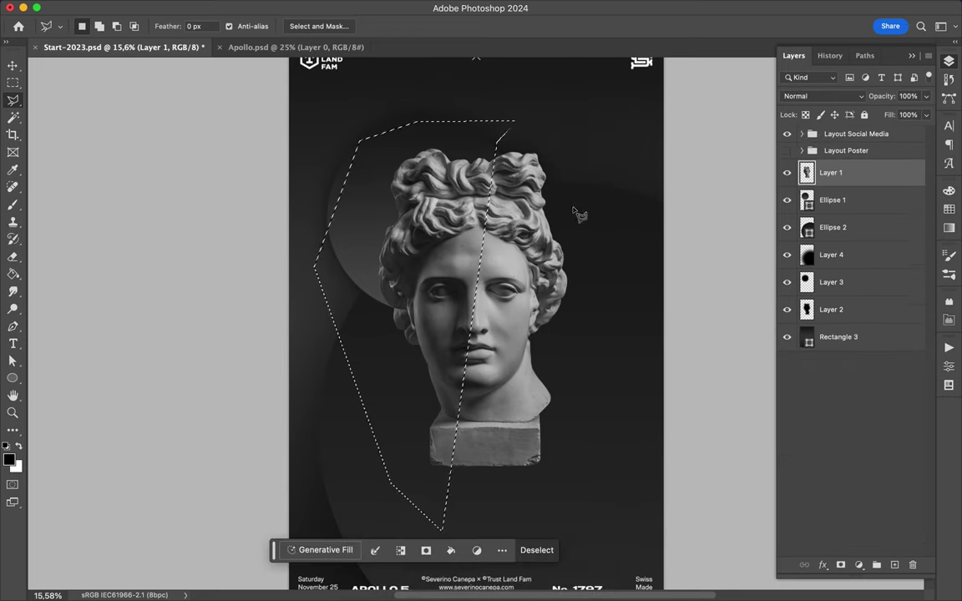
pyautogui.press('v')
pyautogui.moveTo(394, 244); pyautogui.dragTo(504, 307)
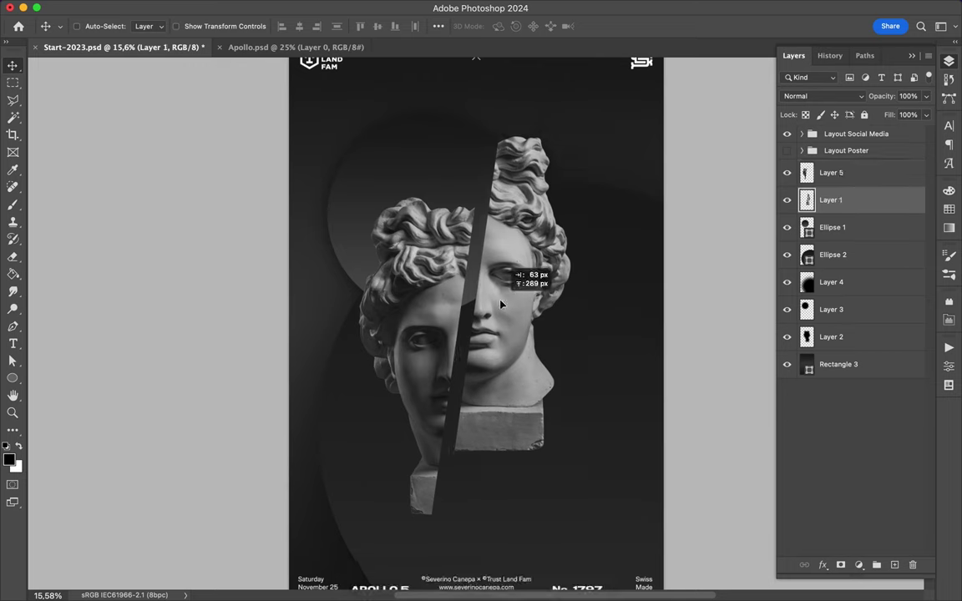
pyautogui.hotkey('ctrl', 'z')
# - Copy the head slice to Layer 5, place it beneath the circle layers, and reposition it
pyautogui.moveTo(831, 172)
pyautogui.mouseDown()
pyautogui.moveTo(831, 323)
pyautogui.moveTo(824, 156)
pyautogui.mouseUp()
pyautogui.hotkey('ctrl', 'j')
pyautogui.moveTo(422, 267)
pyautogui.mouseDown()
pyautogui.moveTo(447, 245)
pyautogui.moveTo(427, 276)
pyautogui.mouseUp()
pyautogui.moveTo(831, 172); pyautogui.dragTo(831, 242)
pyautogui.moveTo(831, 309); pyautogui.dragTo(827, 219)
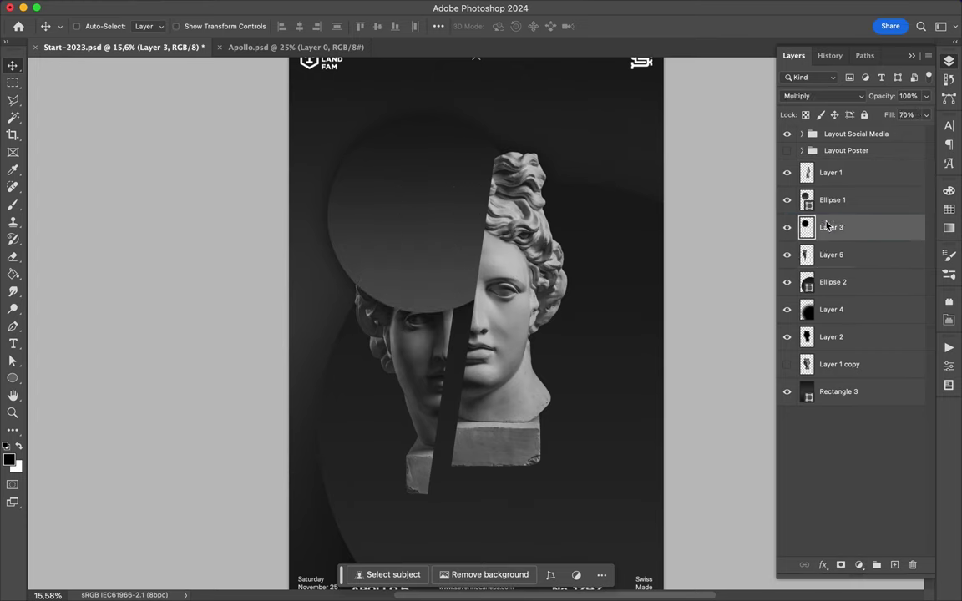
pyautogui.moveTo(427, 387)
pyautogui.mouseDown()
pyautogui.moveTo(418, 312)
pyautogui.moveTo(386, 352)
pyautogui.mouseUp()
# - Shift the Layer 5 head slice down and right, then try moving the silhouette layer under Layer 1 and undo
pyautogui.click(831, 200)
pyautogui.keyDown('shift'); pyautogui.click(831, 227); pyautogui.keyUp('shift')
pyautogui.click(831, 254)
pyautogui.moveTo(401, 125)
pyautogui.mouseDown()
pyautogui.moveTo(434, 165)
pyautogui.moveTo(442, 150)
pyautogui.moveTo(435, 394)
pyautogui.moveTo(422, 373)
pyautogui.mouseUp()
pyautogui.moveTo(835, 336); pyautogui.dragTo(831, 187)
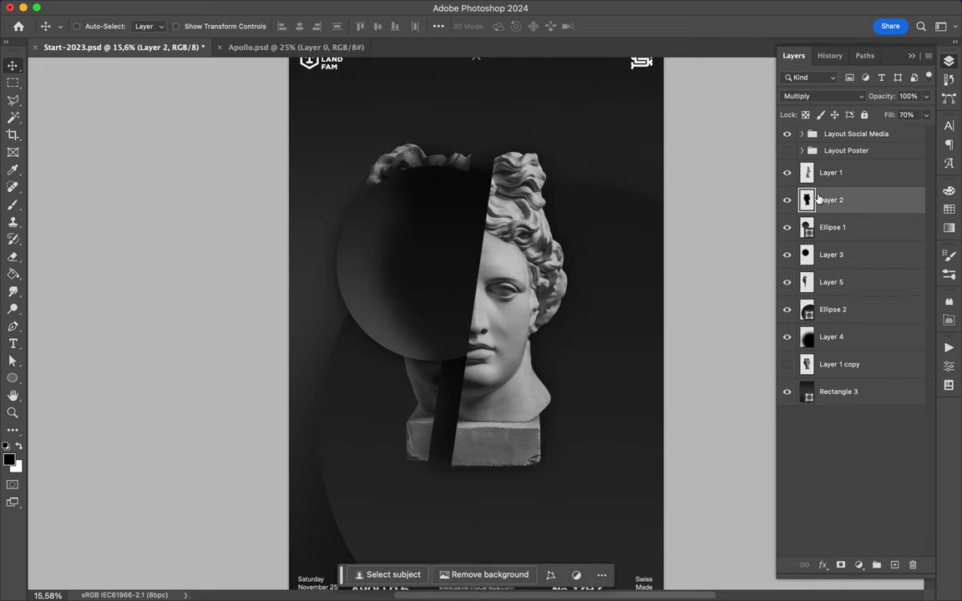
pyautogui.hotkey('ctrl', 'z')
# - Fill a new layer below Layer 1 black from the bust strip's selection, then deselect
pyautogui.click(831, 254)
pyautogui.click(894, 565)
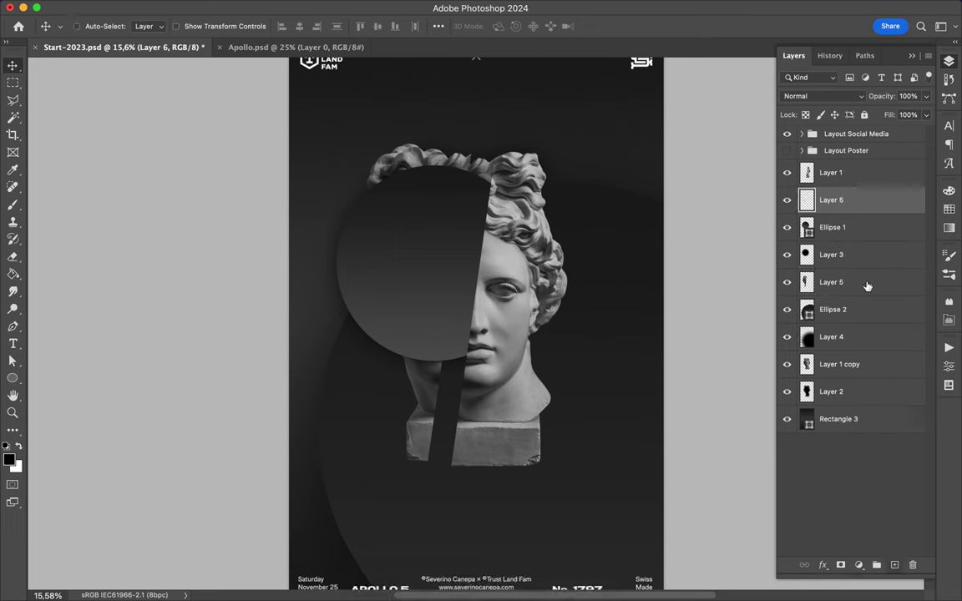
pyautogui.keyDown('ctrl'); pyautogui.click(806, 282); pyautogui.keyUp('ctrl')
pyautogui.press('g')
pyautogui.press('m')
pyautogui.hotkey('ctrl', 'd')
# - Apply a large-radius Gaussian Blur to the black shape, then reapply a stronger blur
pyautogui.click(337, 8)
pyautogui.click(551, 231)
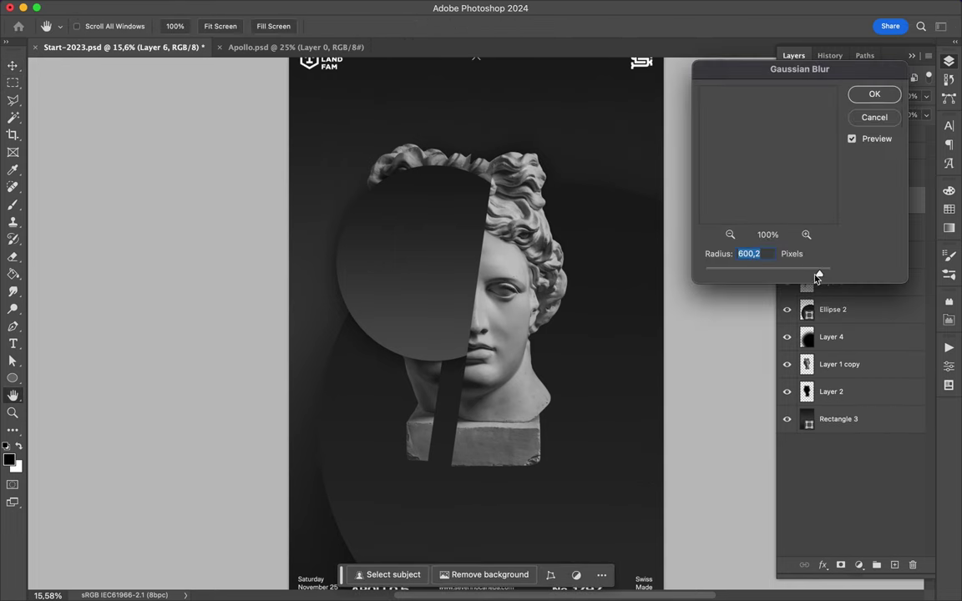
pyautogui.moveTo(815, 273); pyautogui.dragTo(790, 277)
pyautogui.press('Return')
pyautogui.press('v')
pyautogui.click(335, 8)
pyautogui.click(345, 26)
pyautogui.moveTo(755, 272); pyautogui.dragTo(801, 273)
pyautogui.click(868, 94)
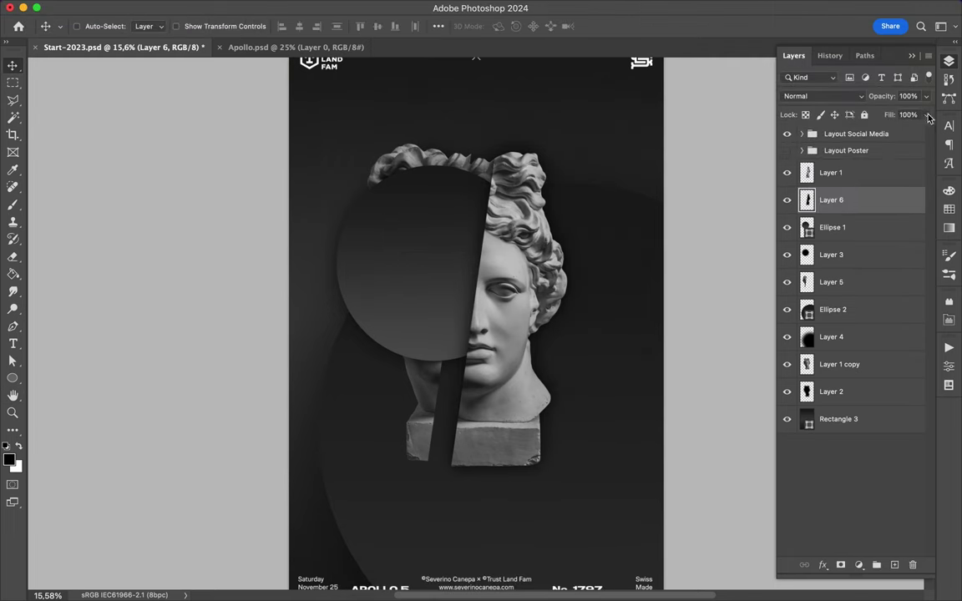
pyautogui.click(823, 96)
pyautogui.click(802, 142)
# - Add a new empty layer above Ellipse 2 and load the left bust section's selection
pyautogui.click(832, 309)
pyautogui.click(896, 565)
pyautogui.click(807, 282)
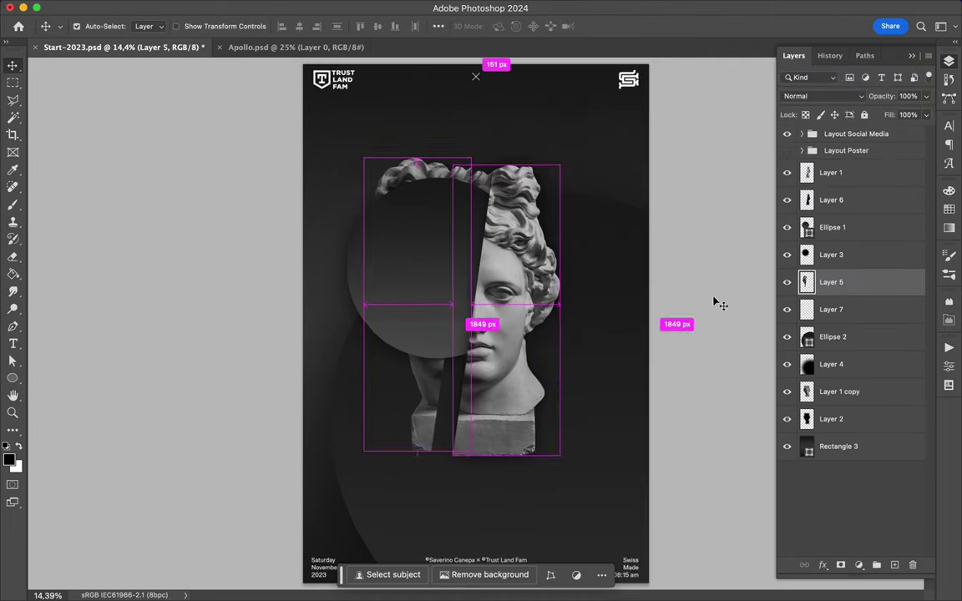
# - Fill the selection black on Layer 7 and blur it into a soft shadow
pyautogui.press('g')
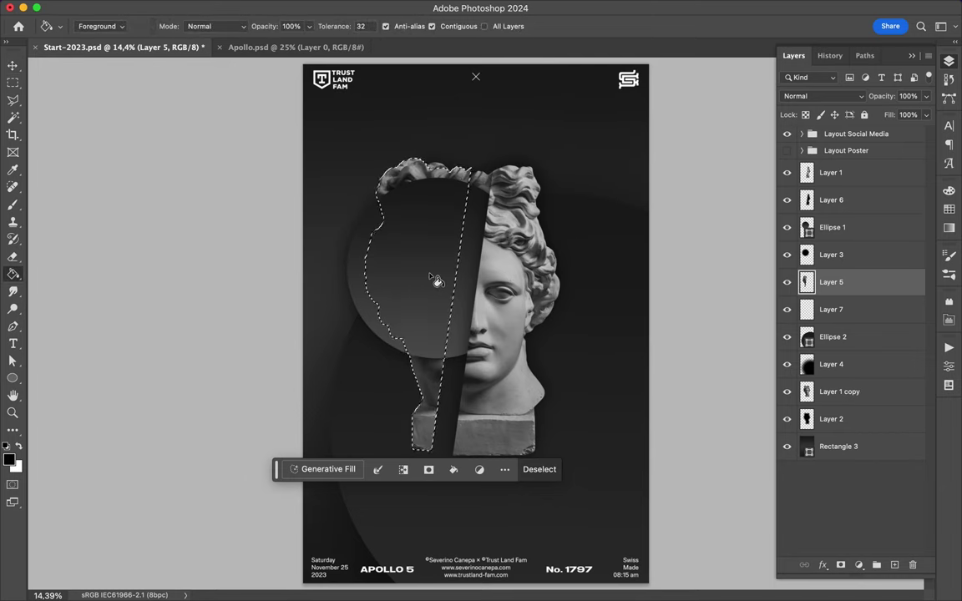
pyautogui.hotkey('alt', '[')
pyautogui.press('m')
pyautogui.click(337, 9)
pyautogui.click(365, 41)
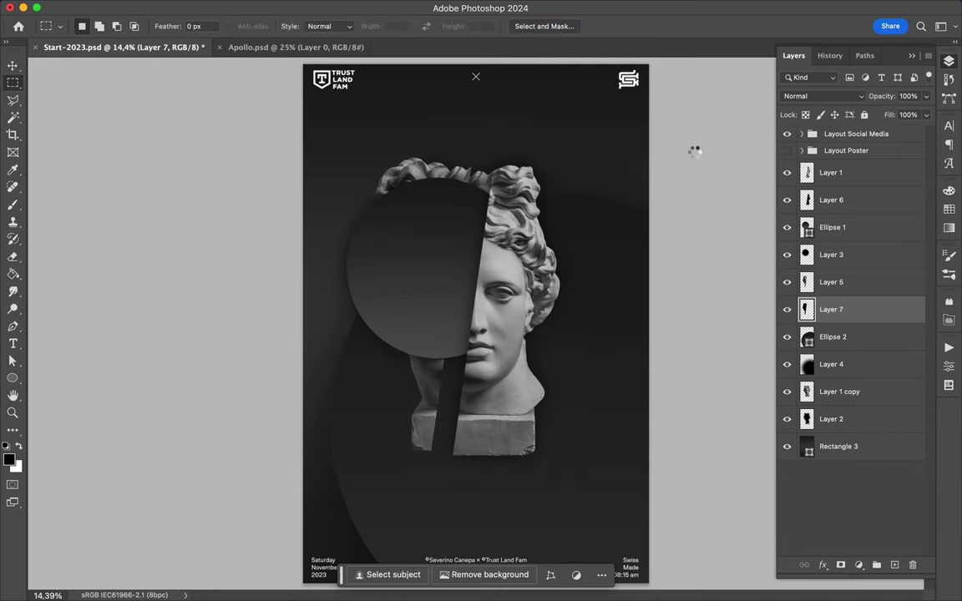
pyautogui.click(823, 96)
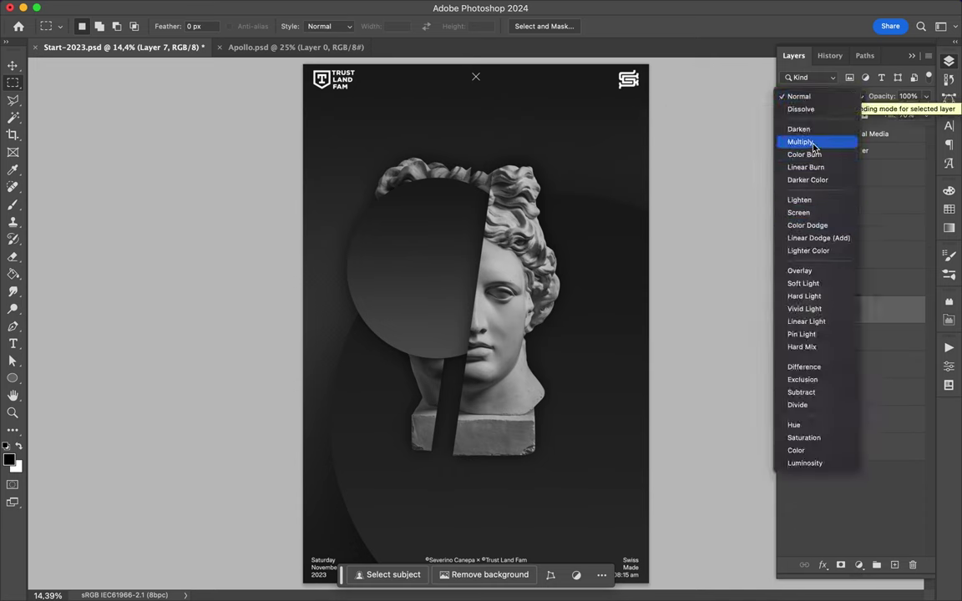
pyautogui.press('Escape')
# - Raise the left bust section with its shadow and draw a small circle beside the jaw
pyautogui.press('v')
pyautogui.hotkey('alt', 'shift', ']')
pyautogui.moveTo(543, 367); pyautogui.dragTo(538, 345)
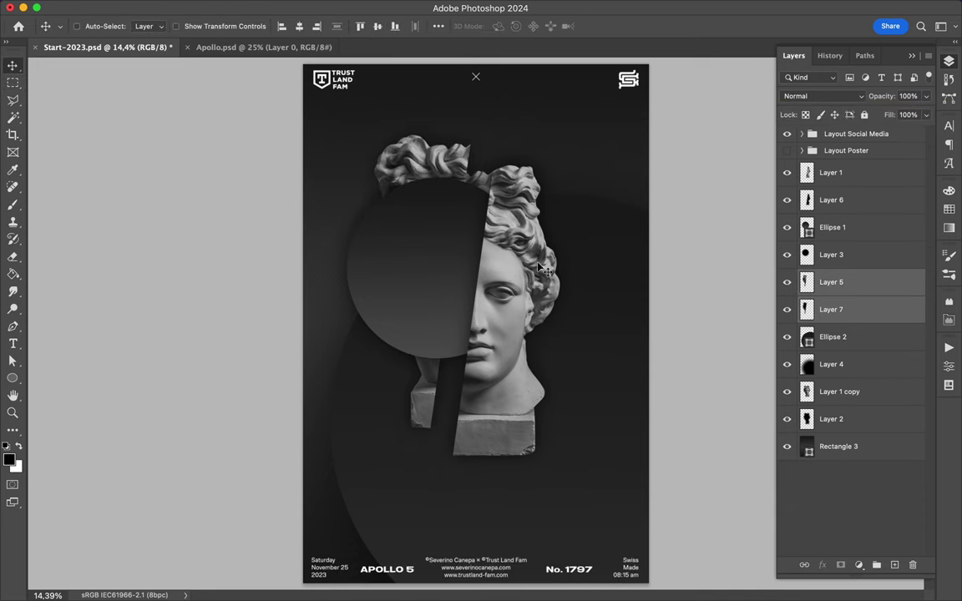
pyautogui.press('u')
pyautogui.moveTo(524, 308); pyautogui.dragTo(578, 376)
# - Give the jaw circle a green-yellow gradient, then duplicate the large dark circle into lower-stacked copies
pyautogui.click(125, 26)
pyautogui.click(100, 125)
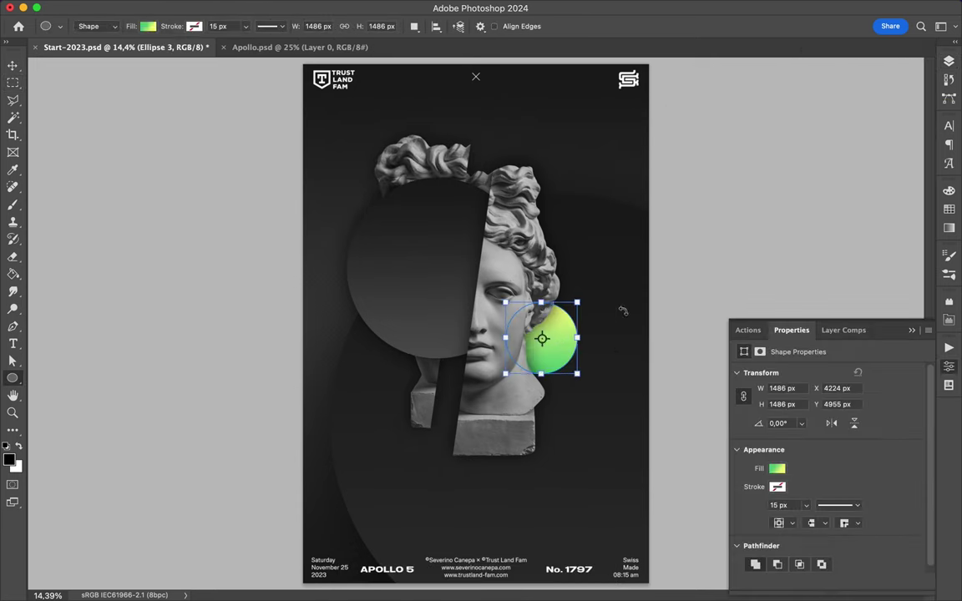
pyautogui.press('v')
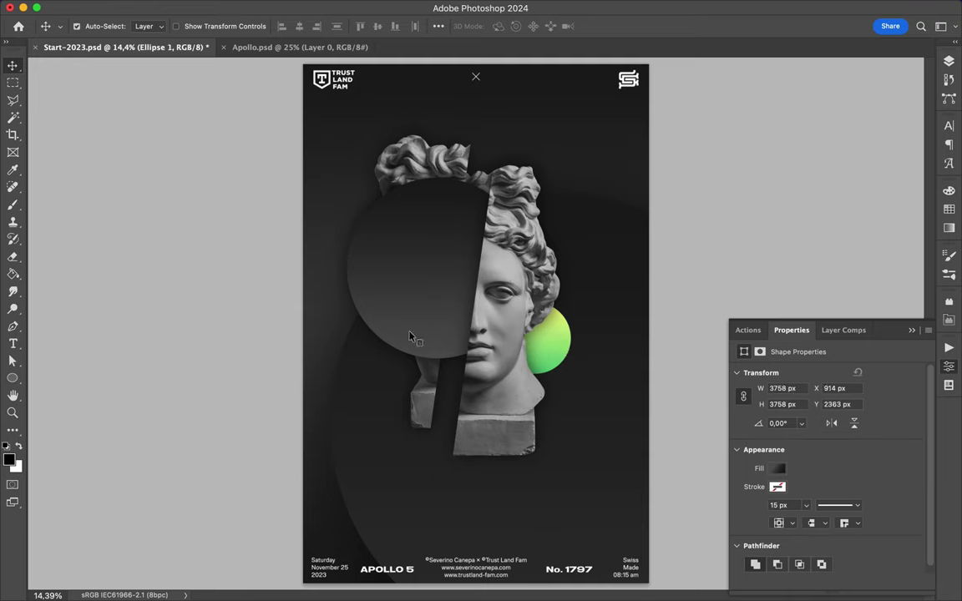
pyautogui.keyDown('shift'); pyautogui.click(431, 305); pyautogui.keyUp('shift')
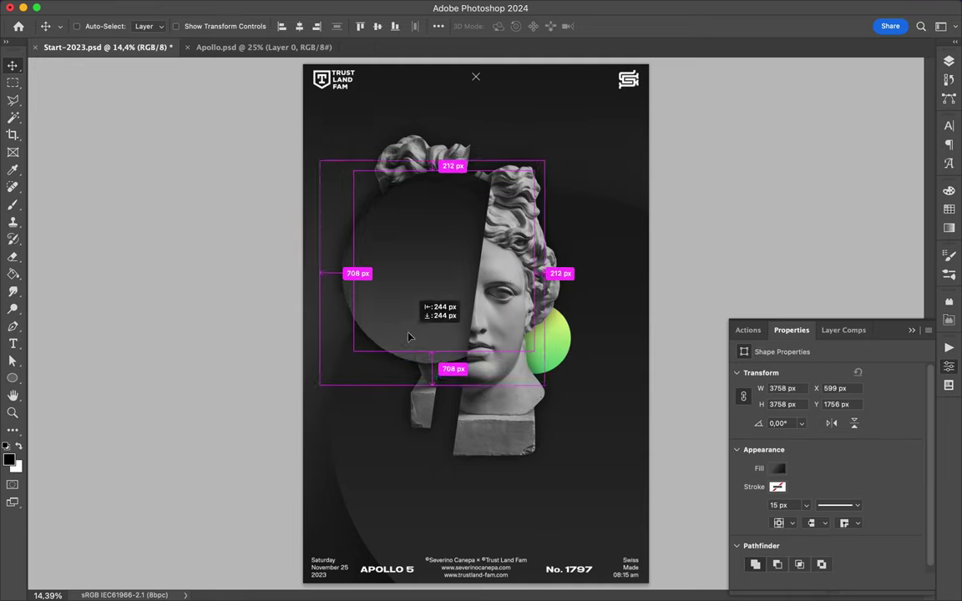
pyautogui.press('F7')
pyautogui.moveTo(849, 462); pyautogui.dragTo(848, 473)
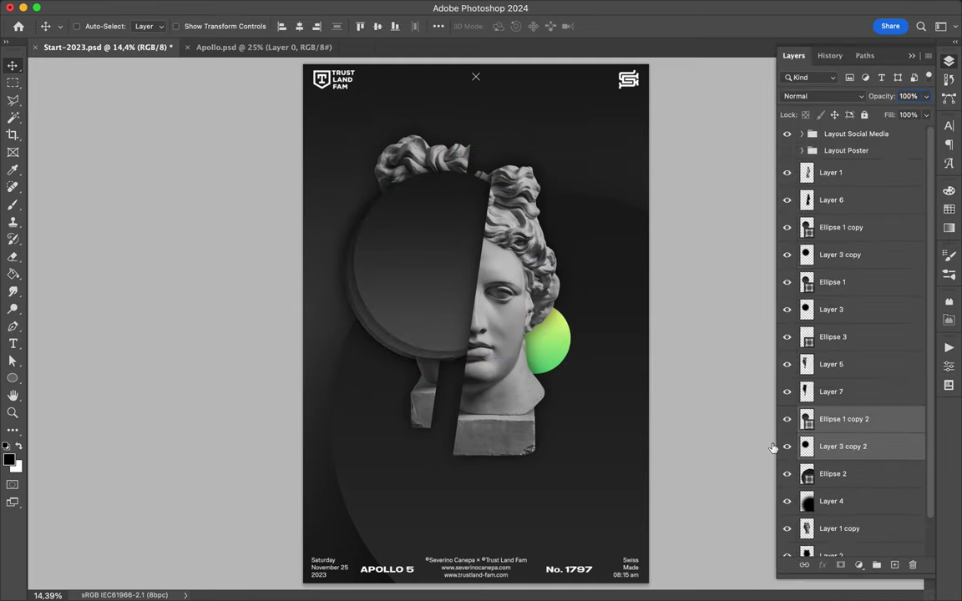
# - Type a white 'A' in Bw Aleta No 10 at 469.2 pt, enlarged and moved onto the dark circle
pyautogui.press('t')
pyautogui.click(383, 504)
pyautogui.write('A')
pyautogui.click(949, 209)
pyautogui.click(948, 125)
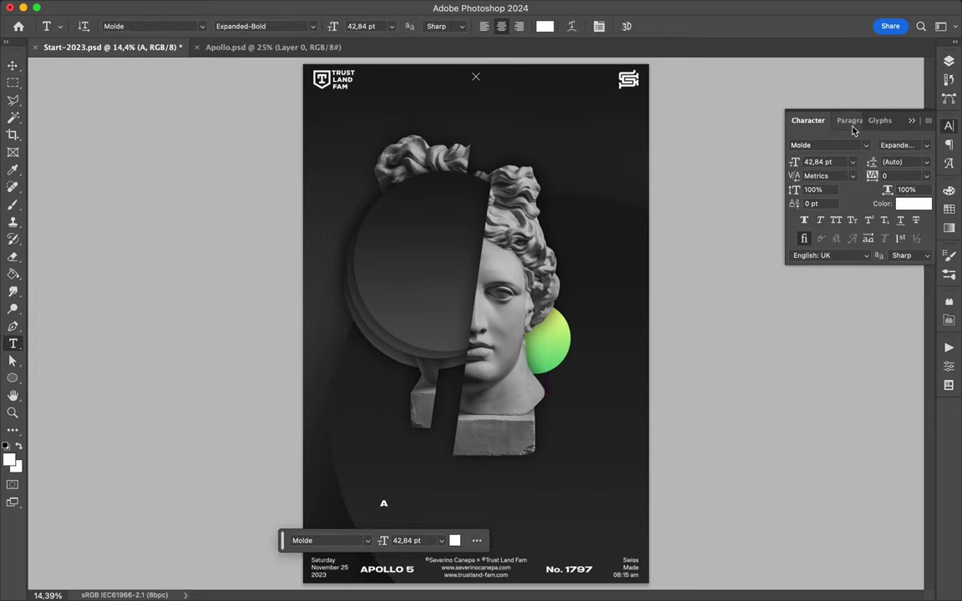
pyautogui.write('Bw Aleta No 10')
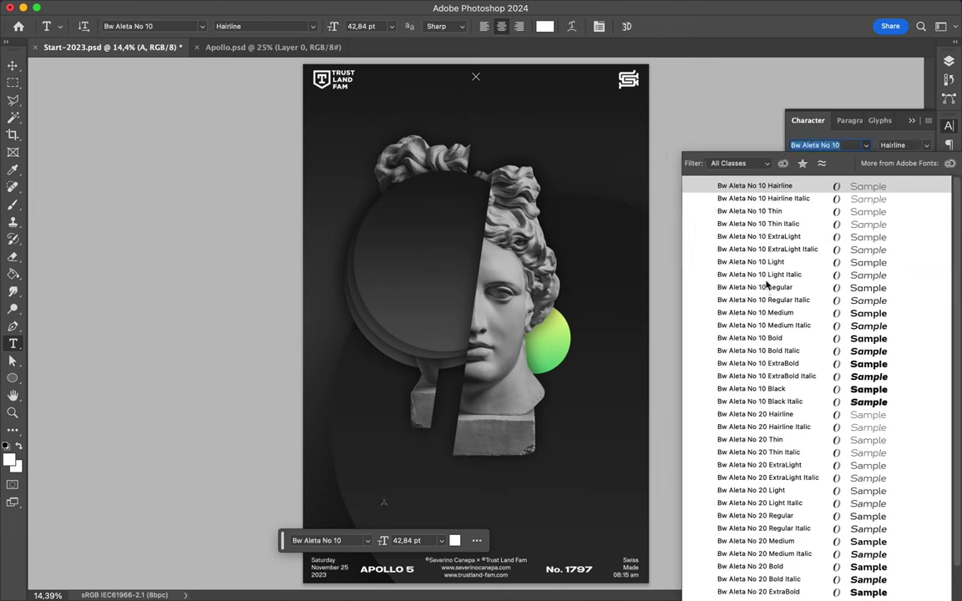
pyautogui.click(767, 313)
pyautogui.moveTo(389, 499); pyautogui.dragTo(449, 409)
pyautogui.moveTo(442, 497); pyautogui.dragTo(458, 201)
pyautogui.press('F7')
# - Add a large, soft drop shadow to the A and review its font weight options
pyautogui.doubleClick(869, 227)
pyautogui.click(501, 446)
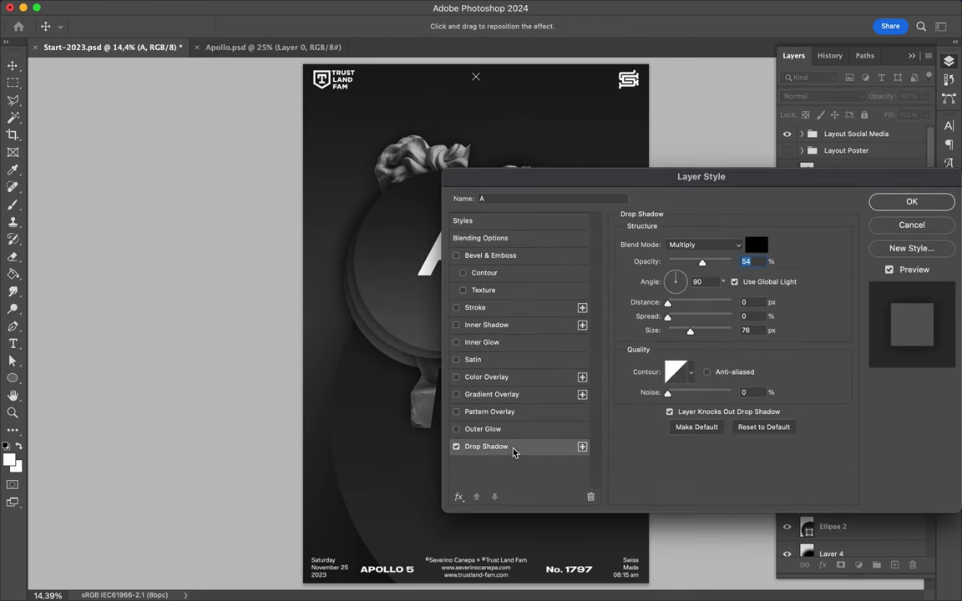
pyautogui.moveTo(689, 331); pyautogui.dragTo(709, 331)
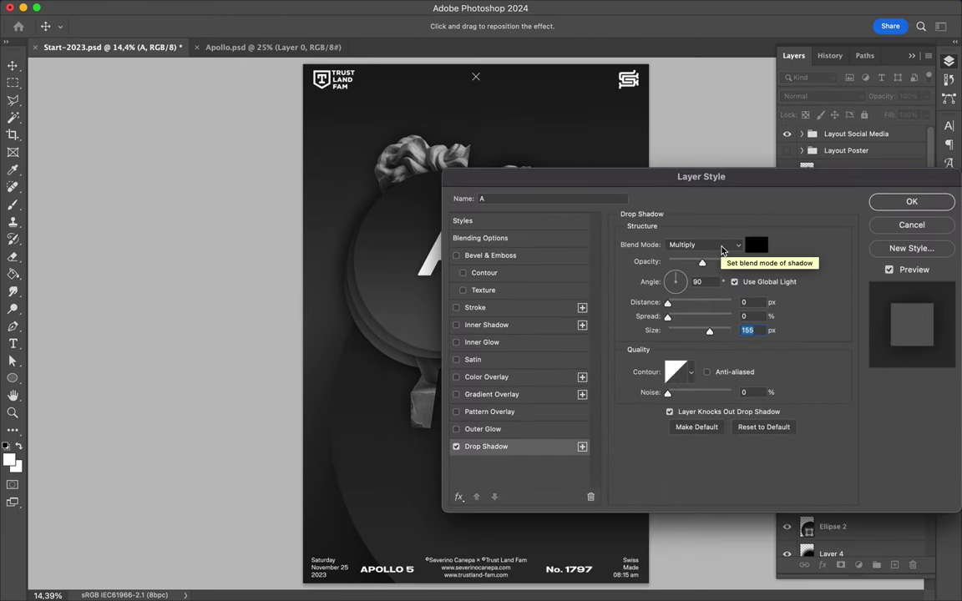
pyautogui.click(911, 201)
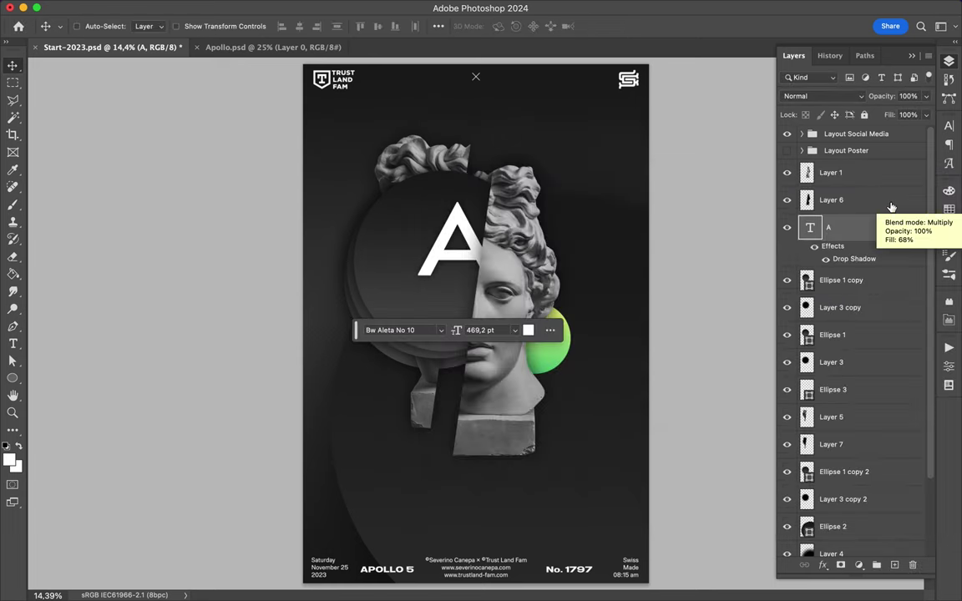
pyautogui.click(949, 126)
pyautogui.click(900, 144)
# - Set the A to Regular weight, nudge it lower, and move the bust layers above it
pyautogui.click(752, 223)
pyautogui.moveTo(493, 167); pyautogui.dragTo(487, 192)
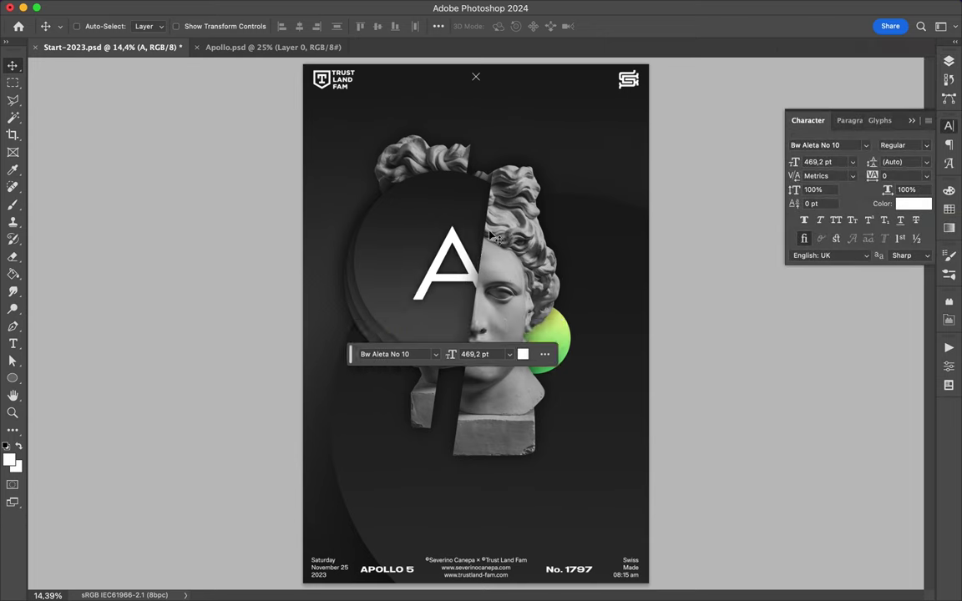
pyautogui.click(949, 60)
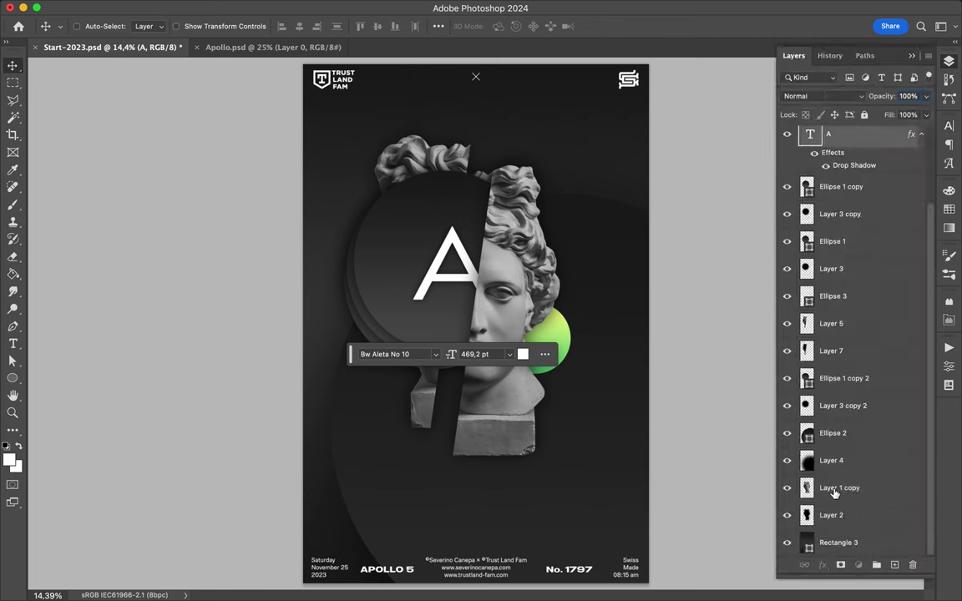
pyautogui.click(839, 185)
pyautogui.keyDown('shift'); pyautogui.click(835, 211); pyautogui.keyUp('shift')
pyautogui.moveTo(835, 200); pyautogui.dragTo(865, 162)
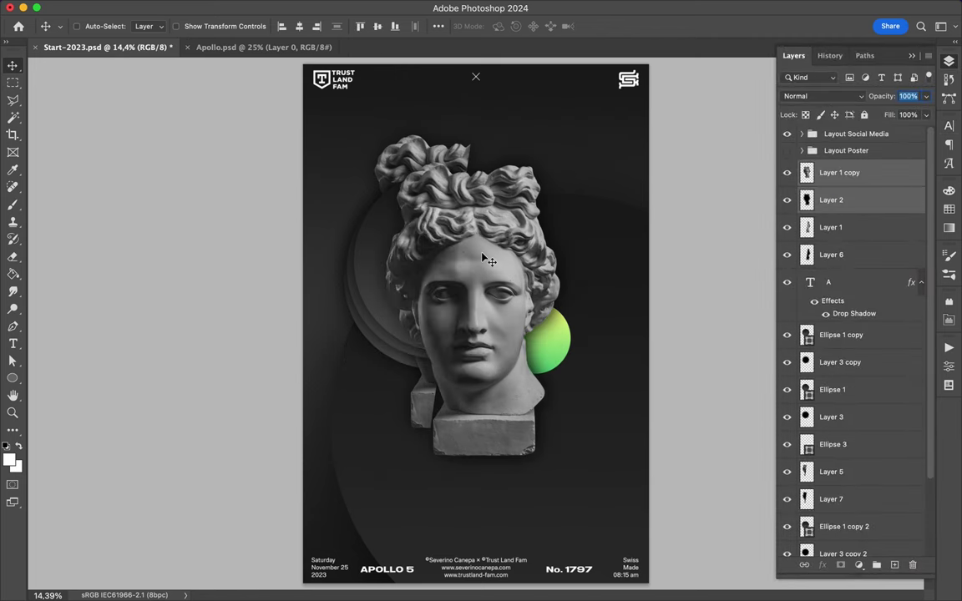
# - Copy a circle around the left eye to its own layer and place it at the bust's lower left
pyautogui.press('m')
pyautogui.moveTo(483, 257); pyautogui.dragTo(427, 325)
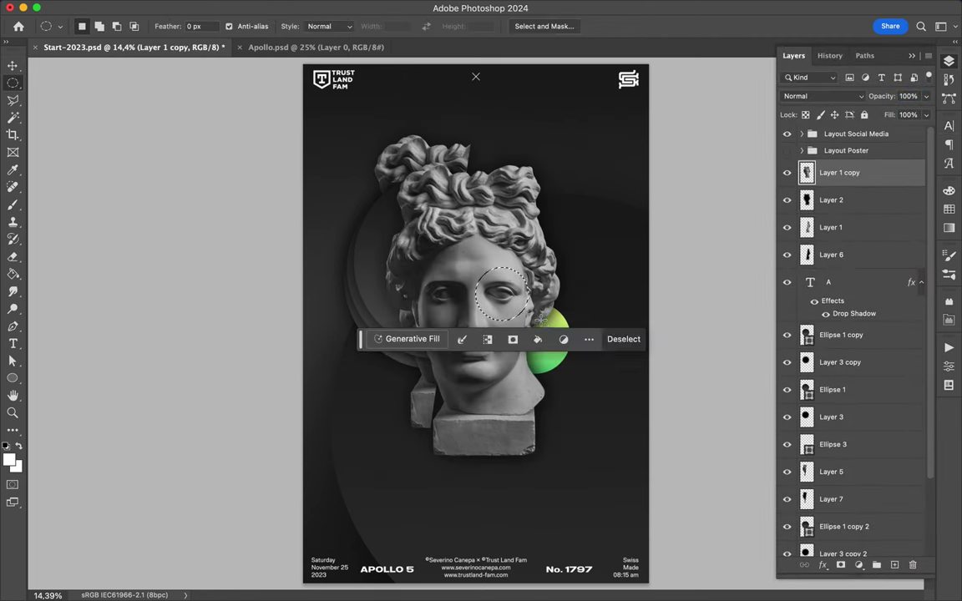
pyautogui.hotkey('ctrl', 'j')
pyautogui.press('v')
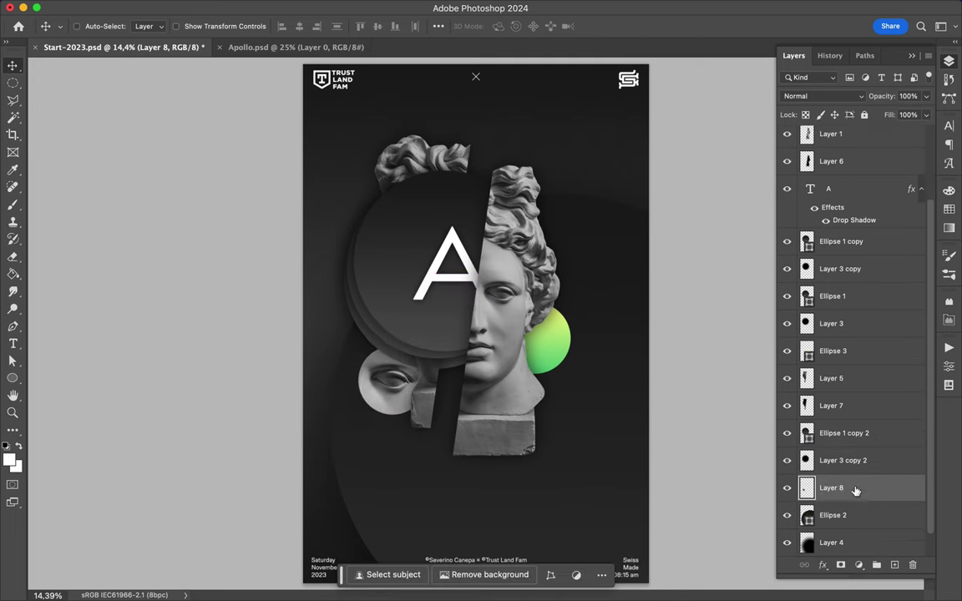
pyautogui.moveTo(846, 170); pyautogui.dragTo(835, 432)
pyautogui.moveTo(399, 385); pyautogui.dragTo(390, 375)
# - Add a black-filled copy of the eye circle's shape on a new layer beneath it
pyautogui.keyDown('ctrl'); pyautogui.click(895, 565); pyautogui.keyUp('ctrl')
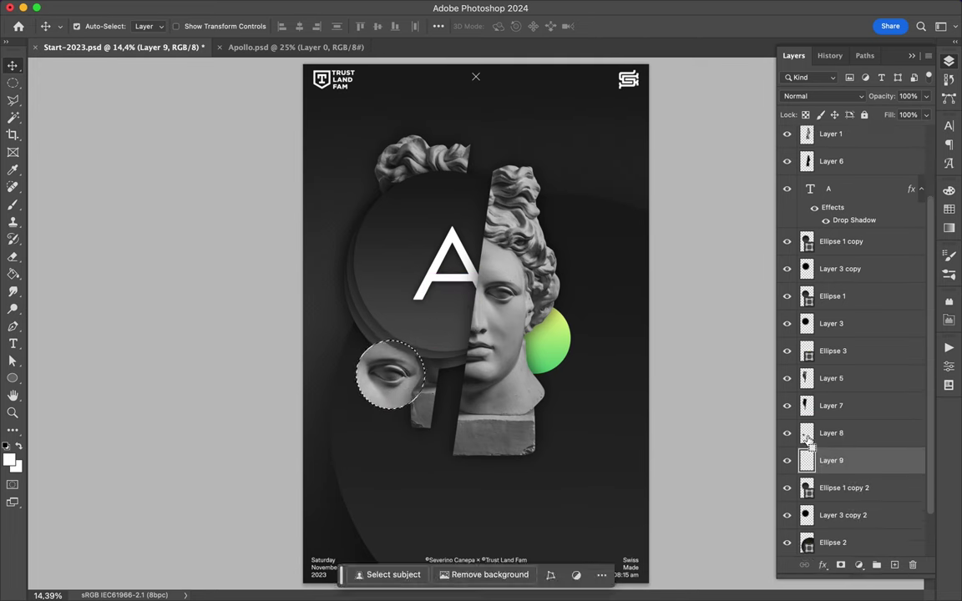
pyautogui.keyDown('ctrl'); pyautogui.click(807, 432); pyautogui.keyUp('ctrl')
pyautogui.press('g')
pyautogui.click(6, 444)
pyautogui.hotkey('alt', 'BackSpace')
pyautogui.press('m')
pyautogui.hotkey('ctrl', 'd')
# - Blur the black circle into a soft shadow set to Multiply at 70% Fill
pyautogui.click(334, 8)
pyautogui.click(350, 27)
pyautogui.write('70')
pyautogui.click(822, 96)
pyautogui.click(844, 146)
pyautogui.press('v')
pyautogui.keyDown('ctrl'); pyautogui.click(512, 276); pyautogui.keyUp('ctrl')
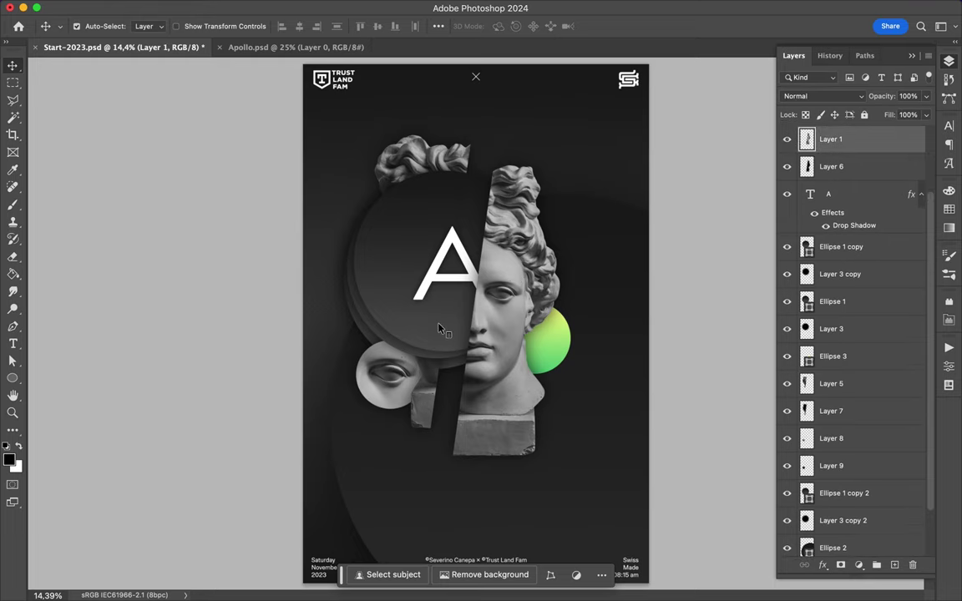
# - Draw a large circle over the bust as an unfilled white-stroked ring
pyautogui.press('u')
pyautogui.moveTo(441, 329); pyautogui.dragTo(445, 254)
pyautogui.press('v')
pyautogui.press('a')
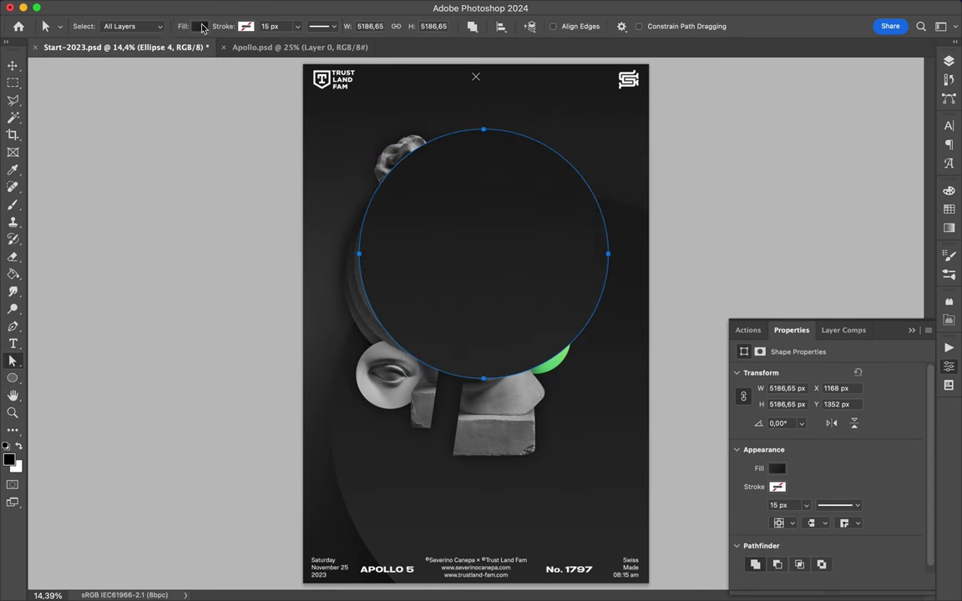
pyautogui.click(251, 26)
pyautogui.click(170, 99)
pyautogui.press('v')
pyautogui.press('a')
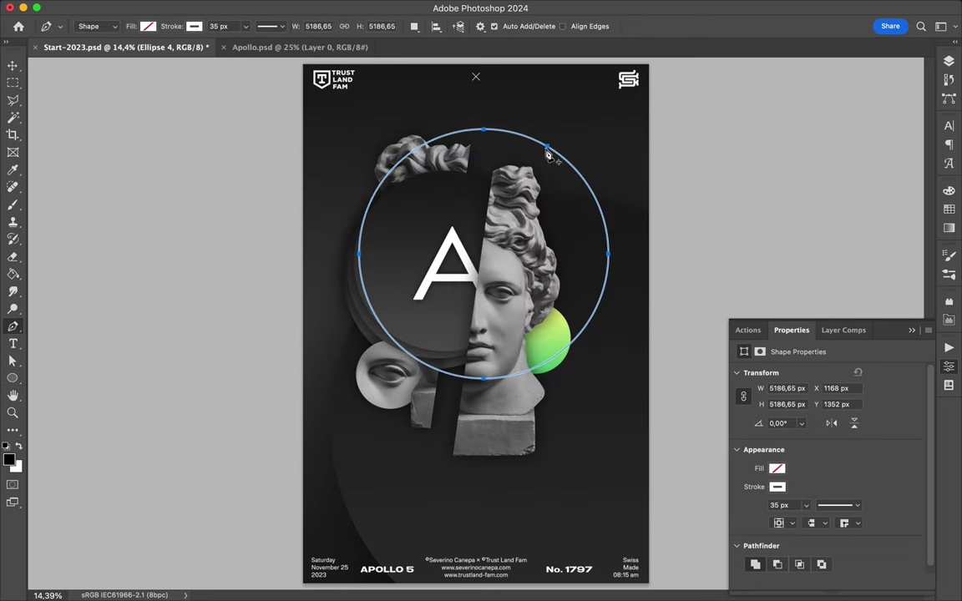
pyautogui.click(482, 131)
# - Place the ring layer behind the bust and give it a Drop Shadow
pyautogui.press('v')
pyautogui.moveTo(504, 399); pyautogui.dragTo(499, 388)
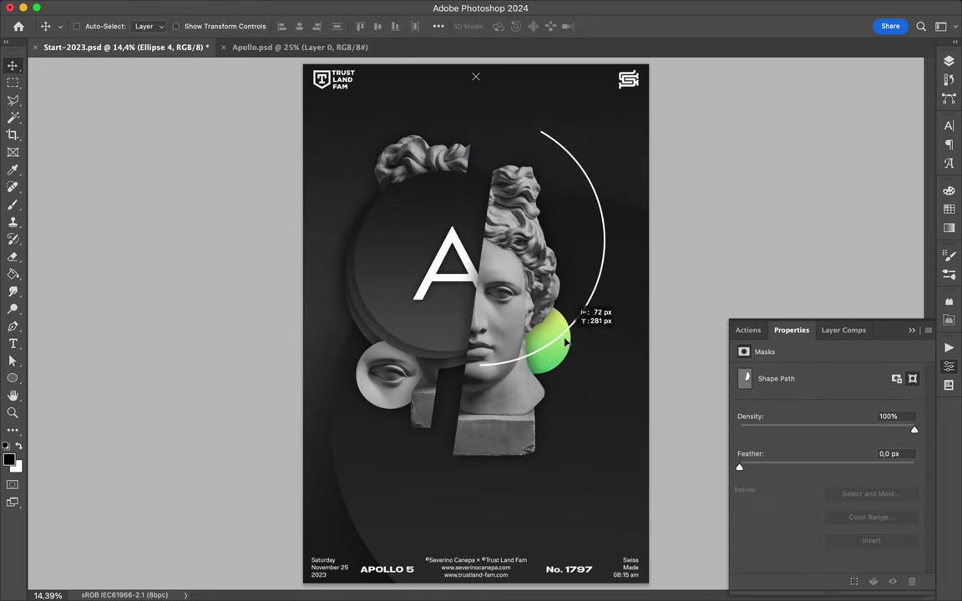
pyautogui.press('F7')
pyautogui.moveTo(831, 139); pyautogui.dragTo(831, 334)
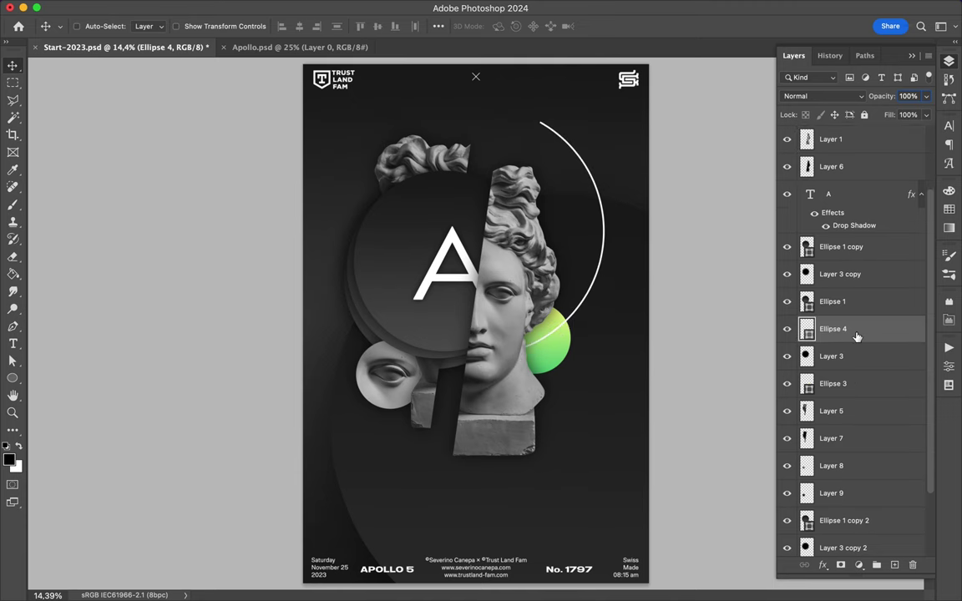
pyautogui.doubleClick(857, 336)
pyautogui.press('Return')
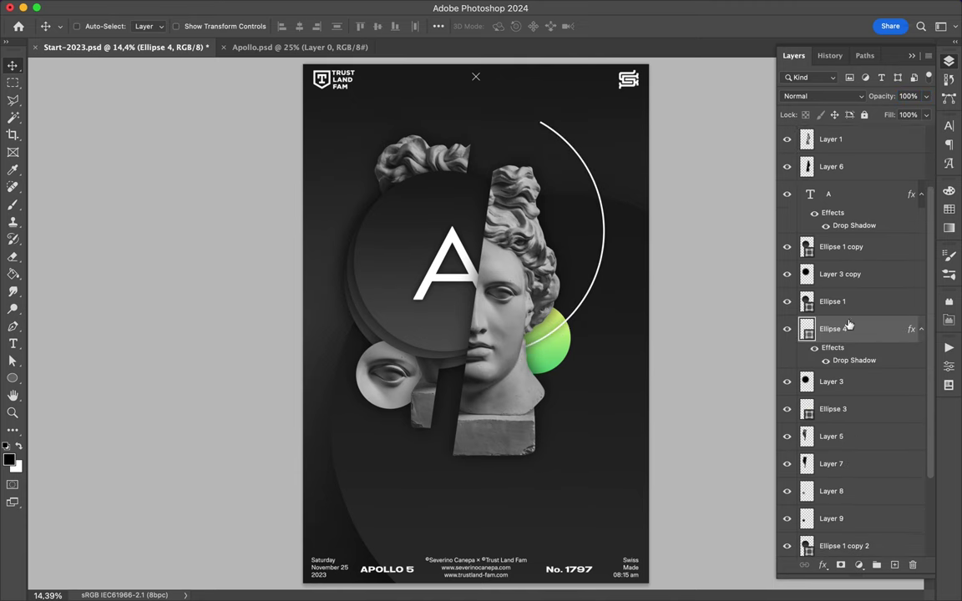
# - Duplicate the ring, trim copies into short arcs with one widened into a band, and move the arcs up-right
pyautogui.hotkey('ctrl', 'j')
pyautogui.press('a')
pyautogui.press('p')
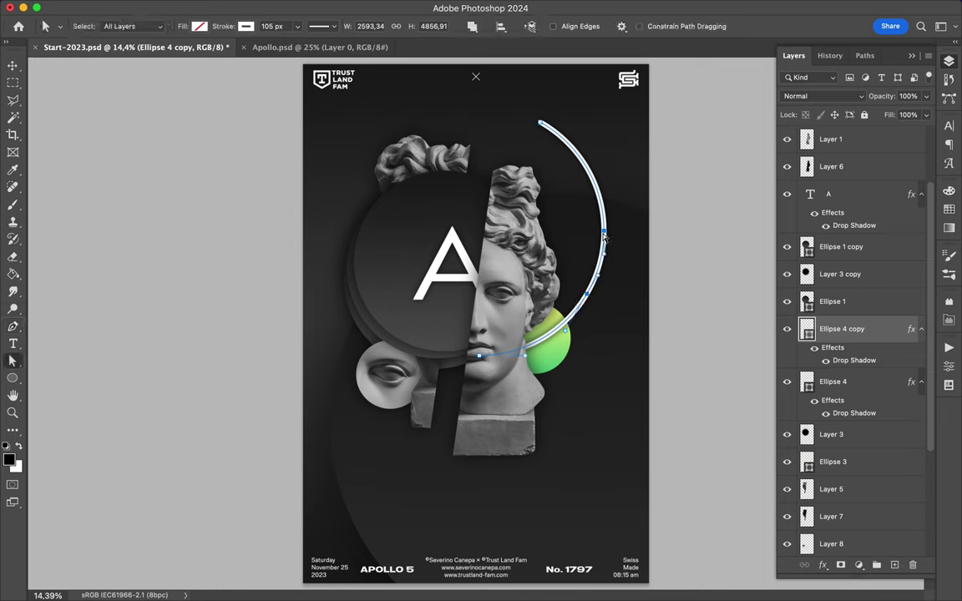
pyautogui.hotkey('ctrl', 'j')
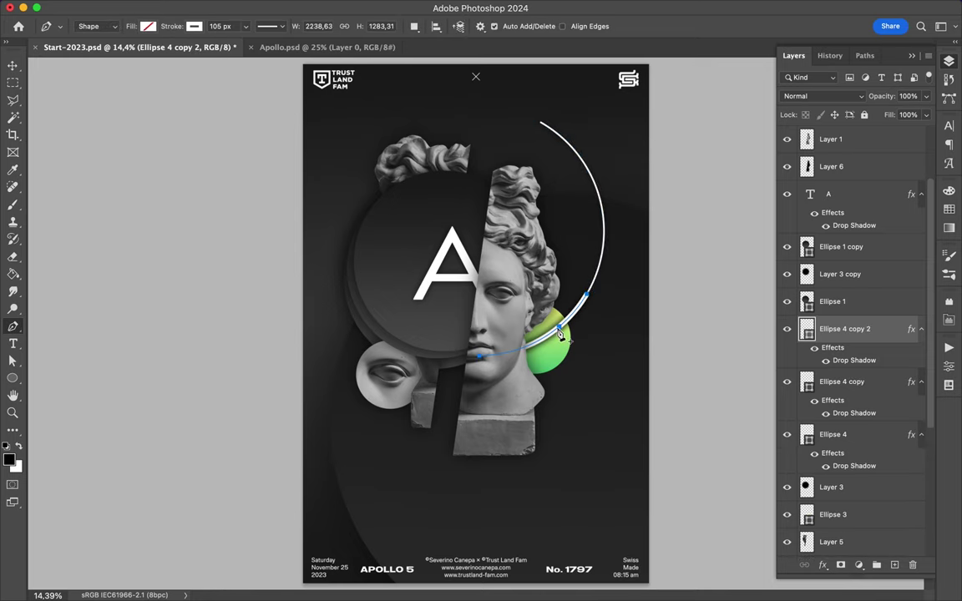
pyautogui.press('a')
pyautogui.press('Return')
pyautogui.press('v')
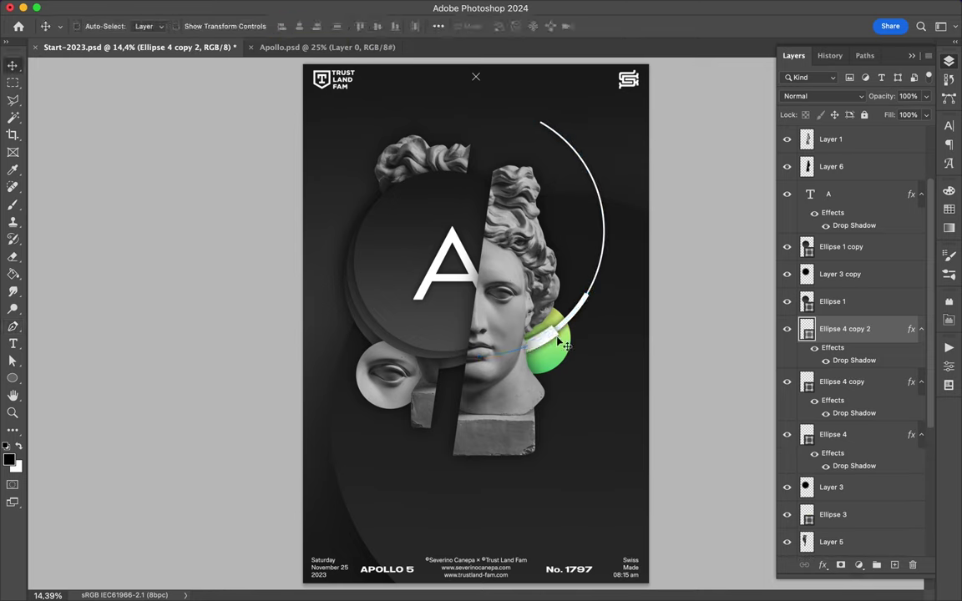
pyautogui.hotkey('alt', 'shift', '[')
pyautogui.hotkey('alt', 'shift', '[')
pyautogui.moveTo(565, 344)
pyautogui.mouseDown()
pyautogui.moveTo(582, 325)
pyautogui.moveTo(576, 333)
pyautogui.mouseUp()
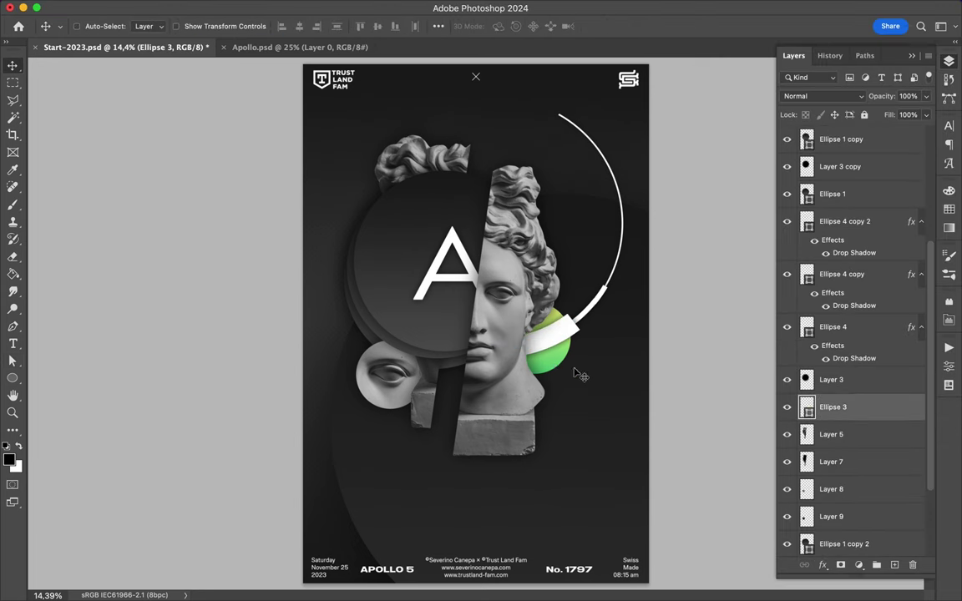
# - Copy the green circle beside the eye and, smaller, above the A
pyautogui.moveTo(551, 362)
pyautogui.mouseDown()
pyautogui.moveTo(447, 378)
pyautogui.moveTo(466, 215)
pyautogui.mouseUp()
pyautogui.hotkey('ctrl', 't')
pyautogui.press('Return')
pyautogui.moveTo(840, 407); pyautogui.dragTo(922, 265)
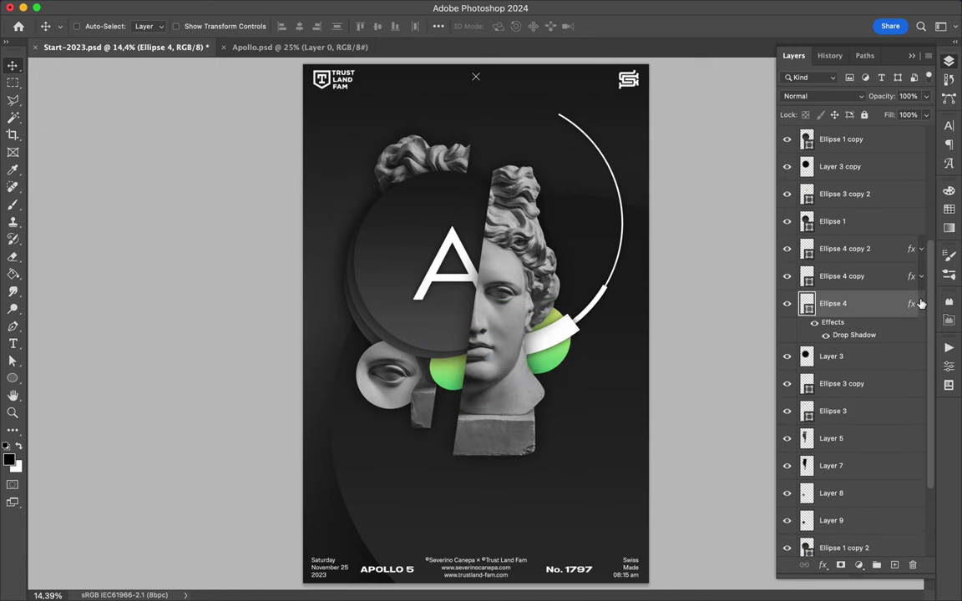
pyautogui.hotkey('ctrl', 't')
pyautogui.moveTo(488, 235); pyautogui.dragTo(482, 211)
pyautogui.press('Return')
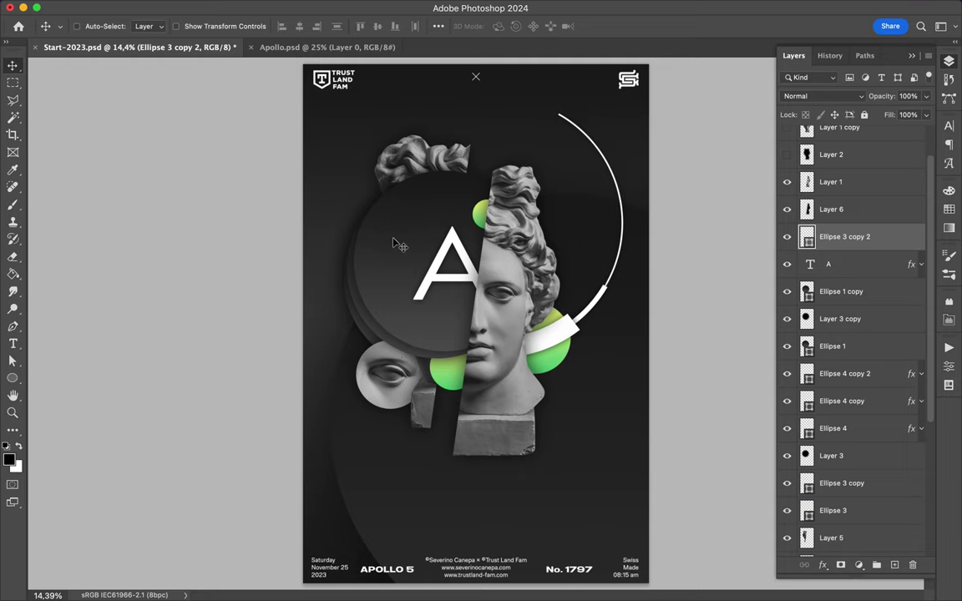
# - Draw a two-point slanted Pen line to the left of the A
pyautogui.press('a')
pyautogui.click(573, 370)
pyautogui.click(623, 316)
pyautogui.press('v')
pyautogui.click(374, 283)
pyautogui.press('p')
pyautogui.click(376, 292)
pyautogui.click(416, 218)
pyautogui.press('v')
# - Check the line's fill options and move its layer up the stack
pyautogui.press('a')
pyautogui.click(199, 26)
pyautogui.press('Escape')
pyautogui.press('v')
pyautogui.moveTo(831, 543); pyautogui.dragTo(835, 149)
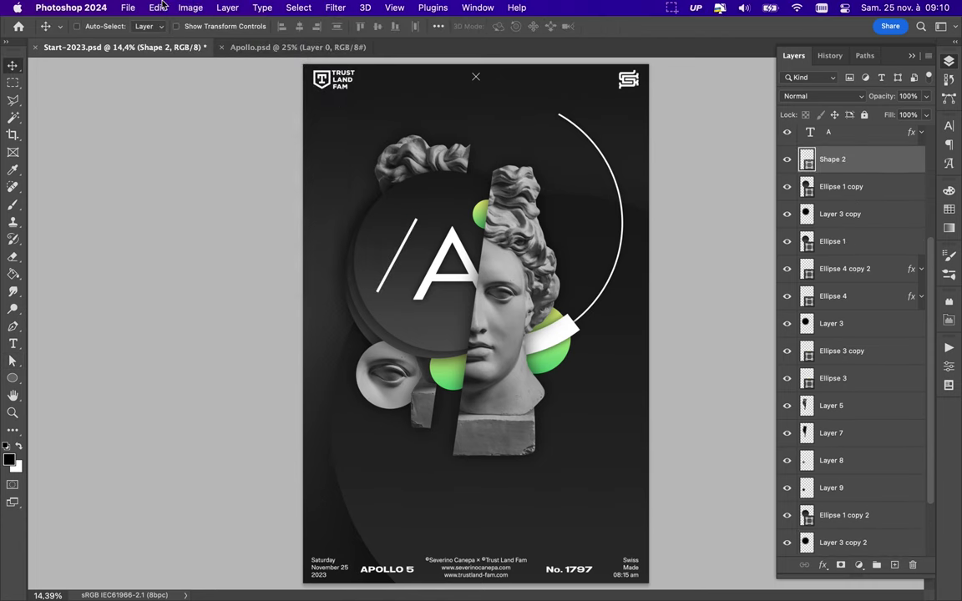
# - Drag the line's lower endpoint so it runs diagonally past the bust toward the page bottom
pyautogui.click(156, 8)
pyautogui.click(399, 552)
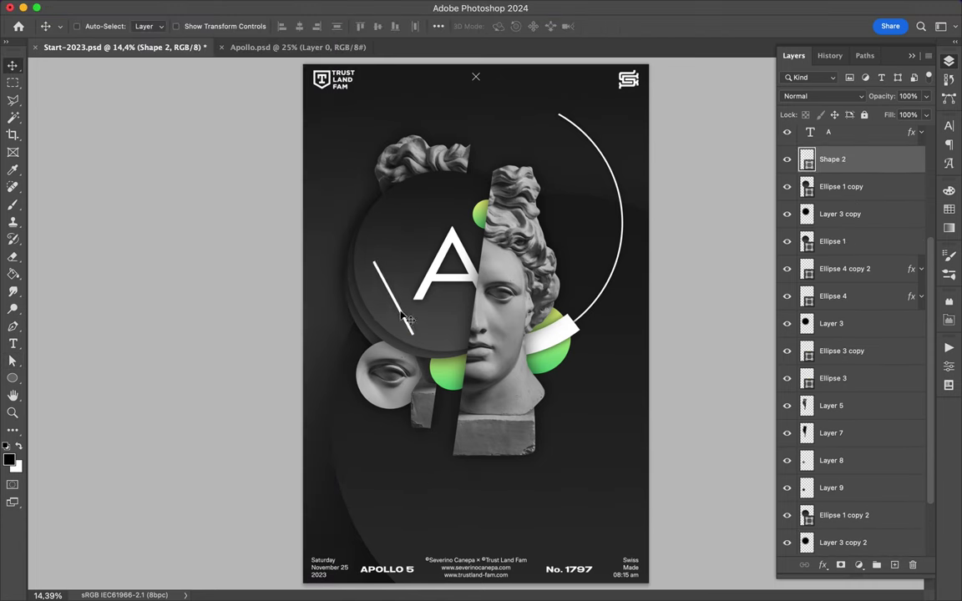
pyautogui.press('a')
pyautogui.moveTo(412, 332); pyautogui.dragTo(511, 485)
pyautogui.moveTo(514, 525); pyautogui.dragTo(513, 523)
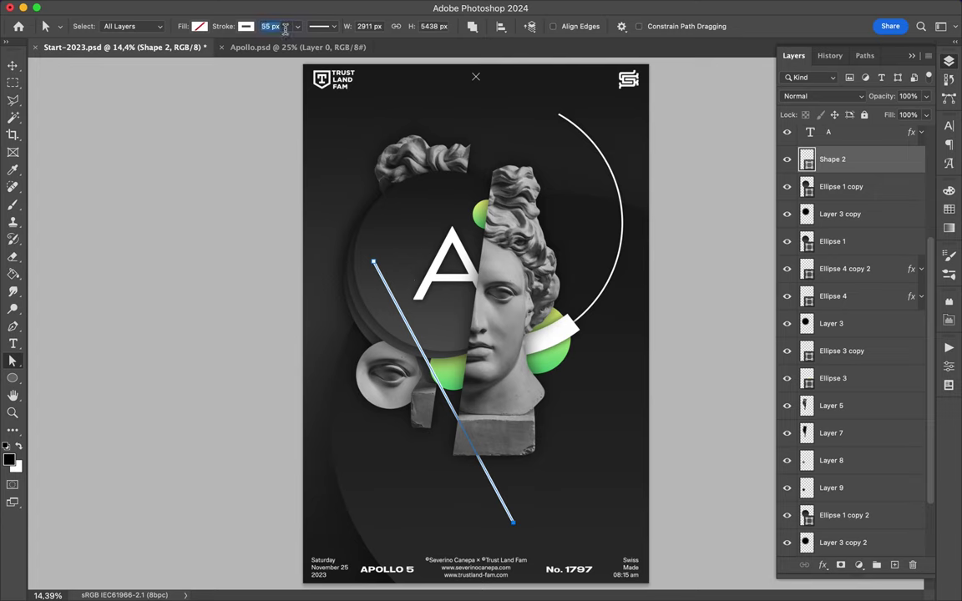
pyautogui.click(375, 198)
pyautogui.press('v')
# - Mask the line where it crosses the lower green circle
pyautogui.click(833, 159)
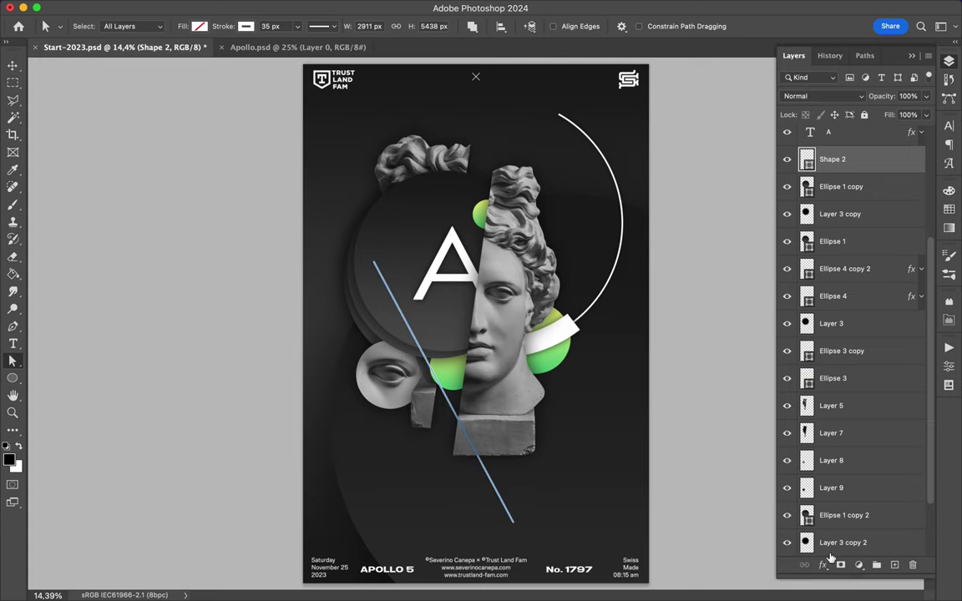
pyautogui.click(840, 565)
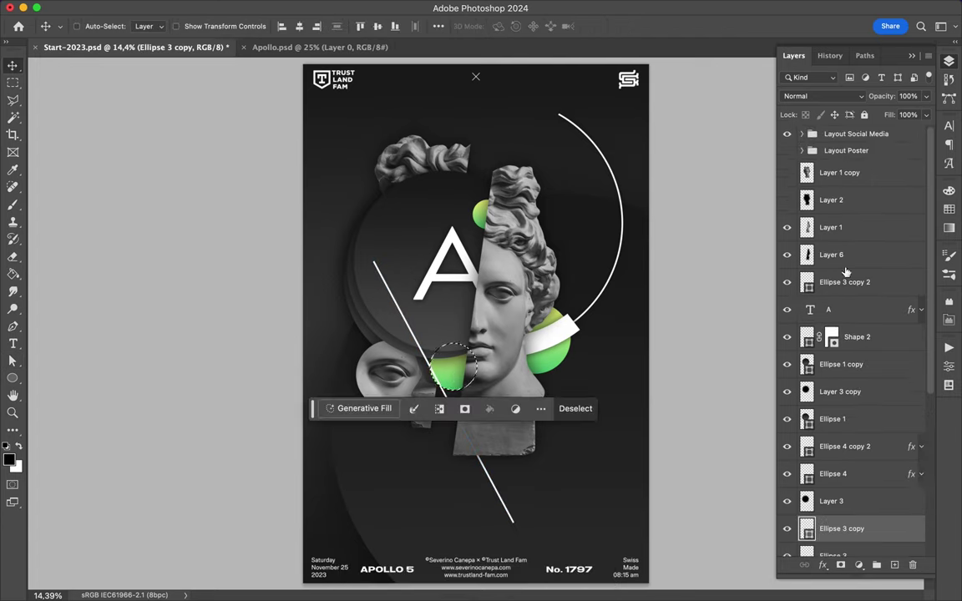
pyautogui.press('a')
pyautogui.click(419, 346)
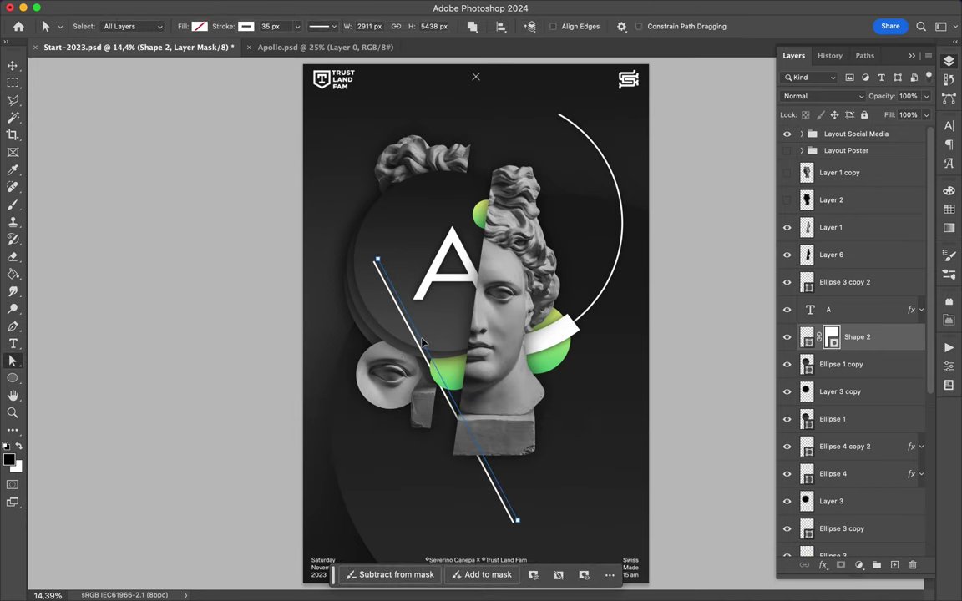
pyautogui.press('v')
# - Add a small white dot and place a copy of it above-left of the A
pyautogui.press('m')
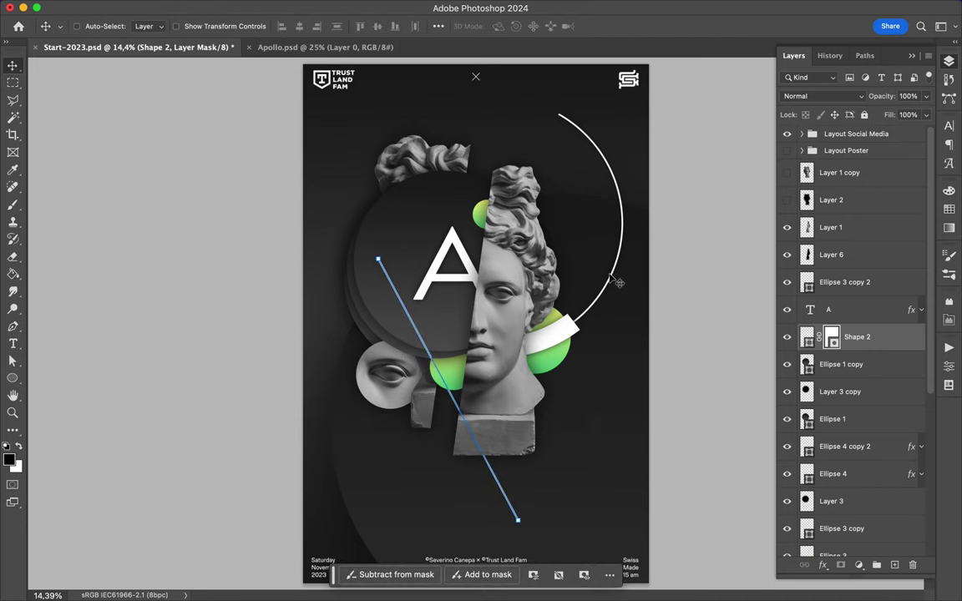
pyautogui.keyDown('ctrl'); pyautogui.click(648, 308); pyautogui.keyUp('ctrl')
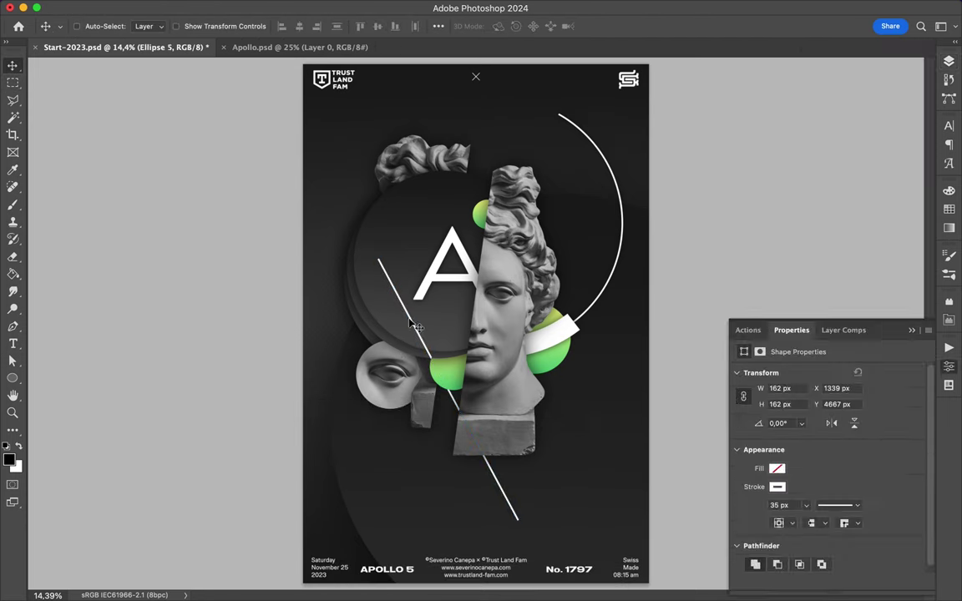
pyautogui.click(950, 61)
pyautogui.moveTo(371, 279); pyautogui.dragTo(423, 257)
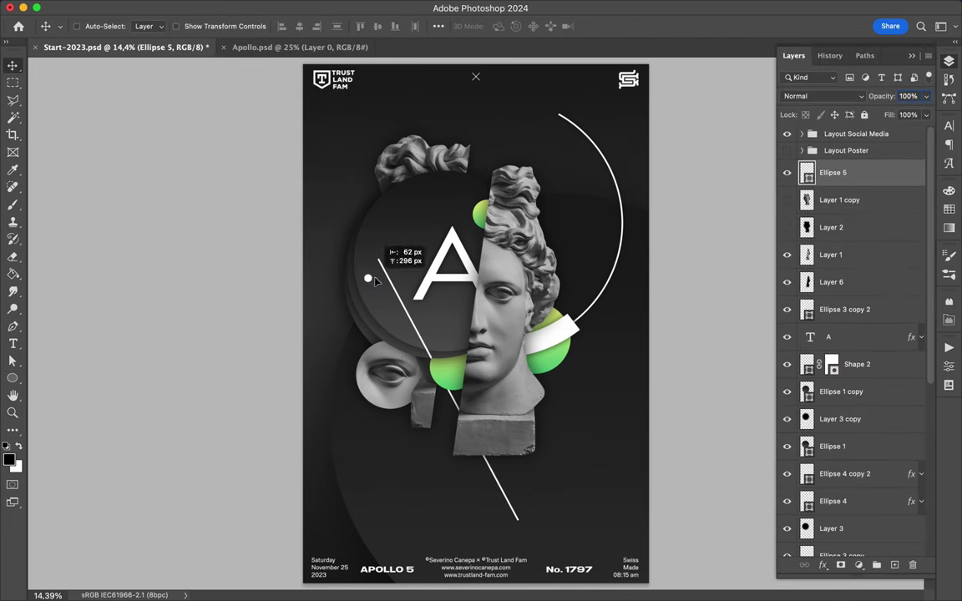
# - Commit the enlarged dot copy and draw a Pen shape across the statue's neck
pyautogui.press('Return')
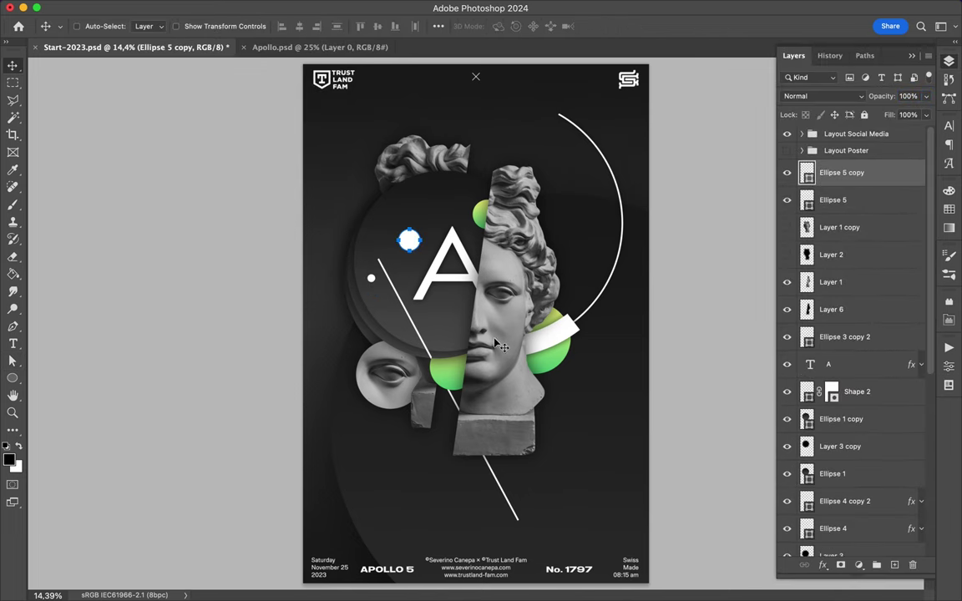
pyautogui.click(502, 353)
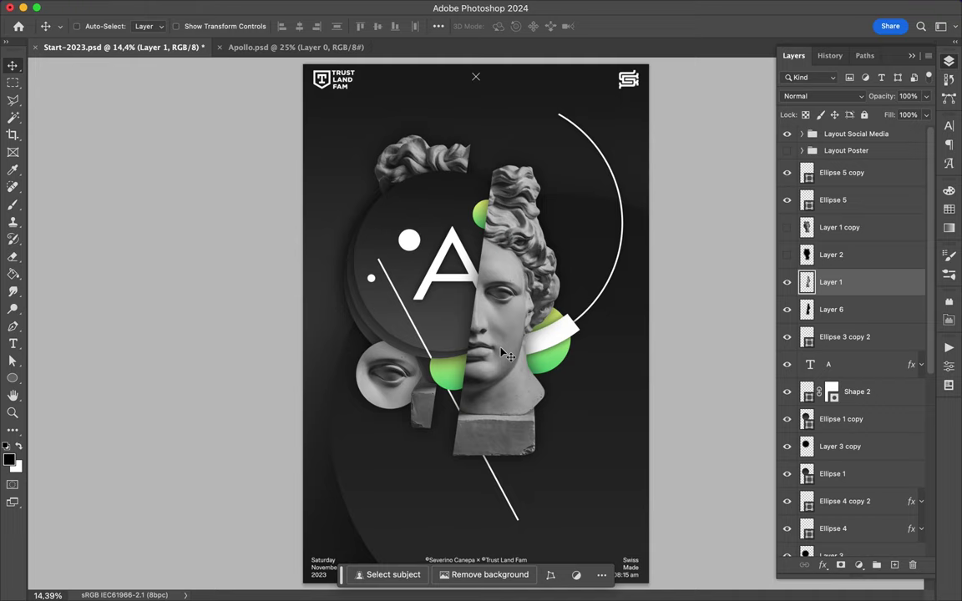
pyautogui.press('l')
pyautogui.press('p')
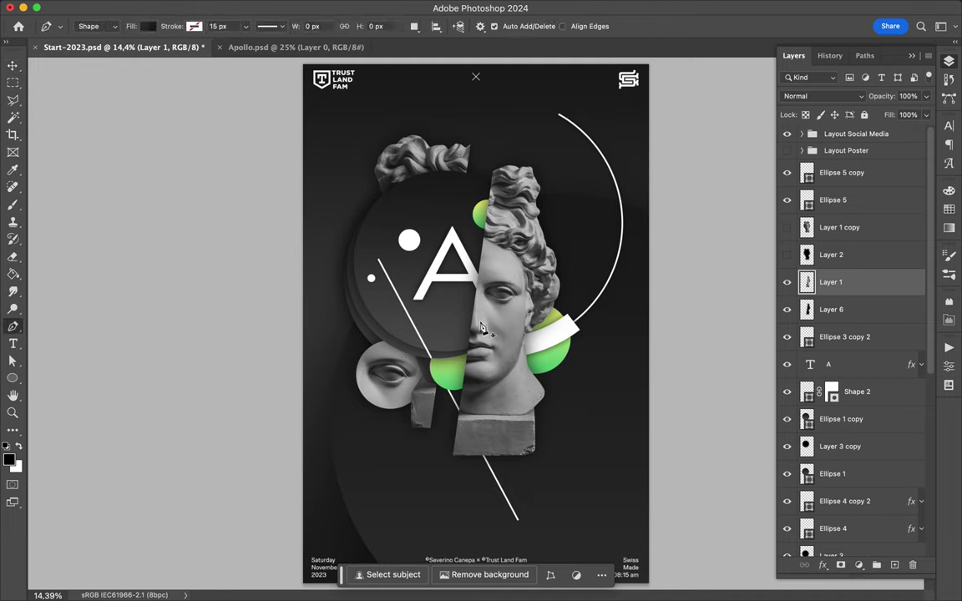
pyautogui.click(490, 355)
pyautogui.click(514, 415)
pyautogui.press('a')
# - Give the bar shape no fill and a 405 px white stroke
pyautogui.click(199, 26)
pyautogui.click(122, 53)
pyautogui.click(272, 25)
pyautogui.write('405')
pyautogui.press('Return')
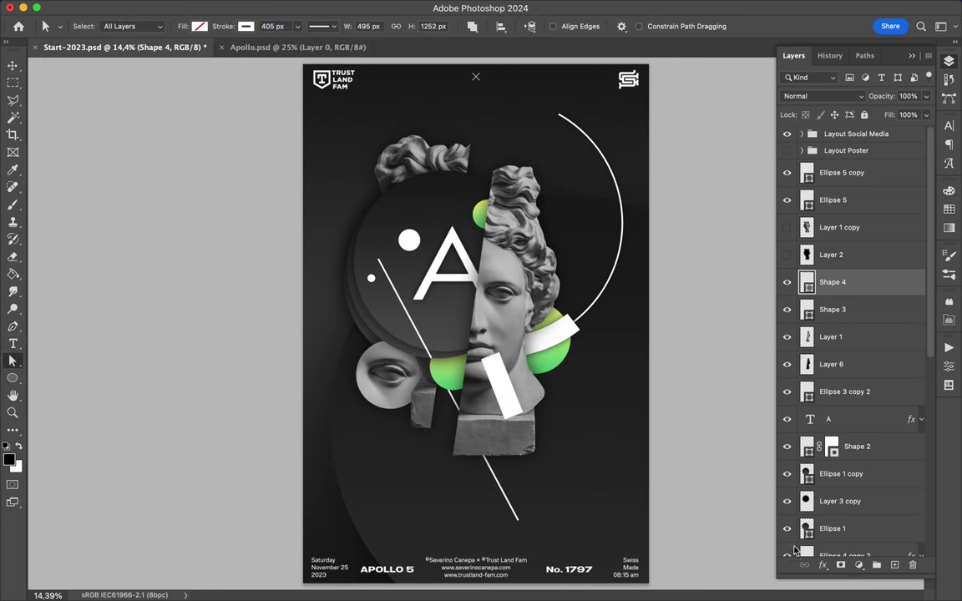
# - Copy the bar-shaped strip of the full statue onto a new layer
pyautogui.keyDown('super'); pyautogui.click(807, 282); pyautogui.keyUp('super')
pyautogui.click(840, 227)
pyautogui.click(786, 227)
pyautogui.click(786, 253)
pyautogui.press('super+j')
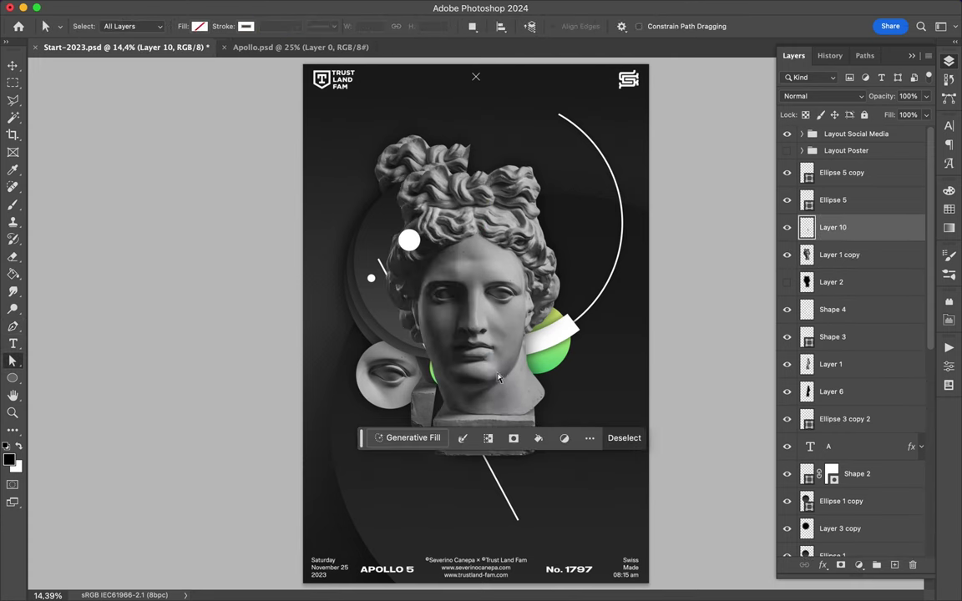
# - Move the statue strip and the larger dot up-left near the A
pyautogui.press('v')
pyautogui.moveTo(501, 386); pyautogui.dragTo(419, 222)
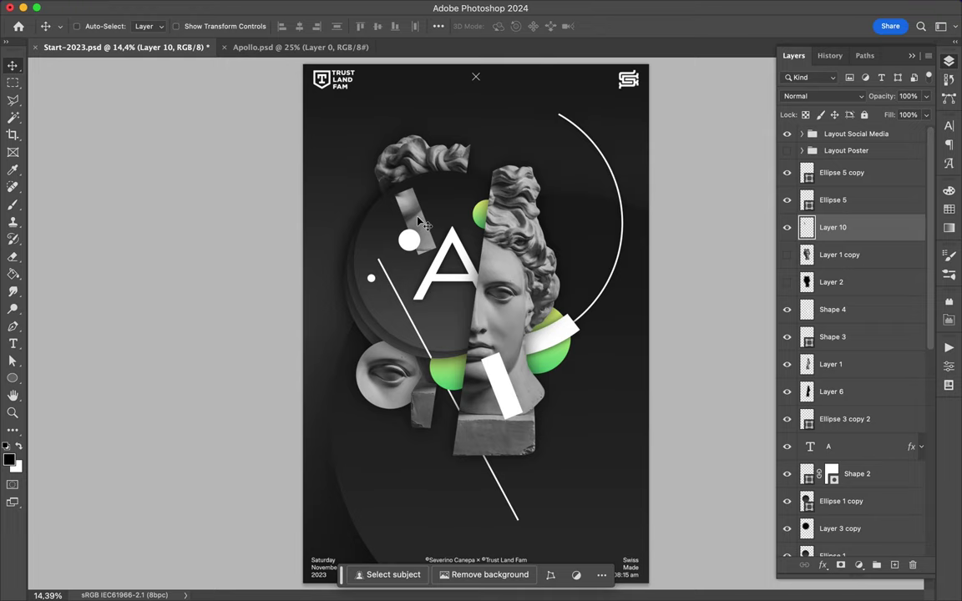
pyautogui.keyDown('shift'); pyautogui.keyDown('super'); pyautogui.click(421, 239); pyautogui.keyUp('super'); pyautogui.keyUp('shift')
pyautogui.moveTo(427, 243); pyautogui.dragTo(417, 216)
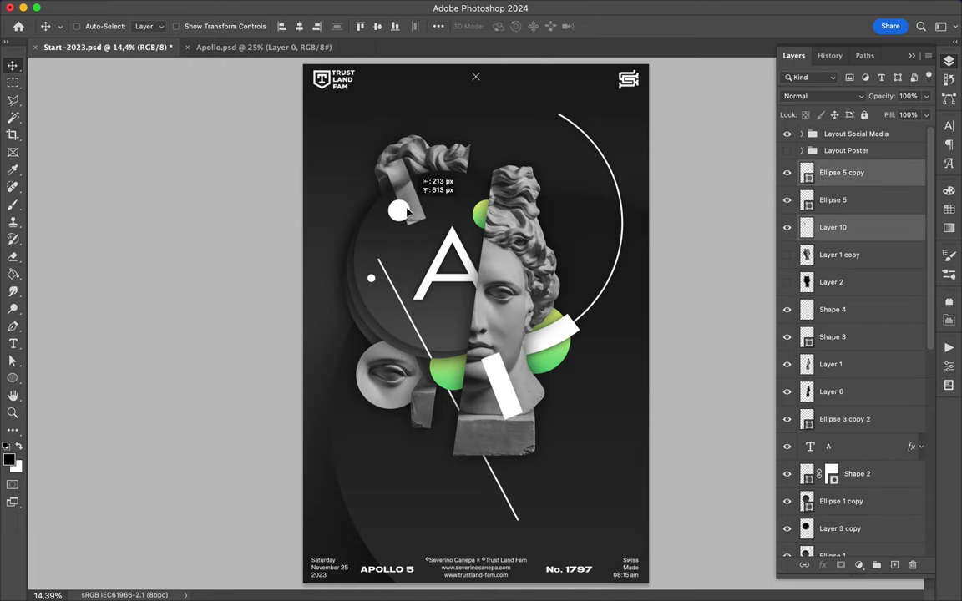
# - Add a Gaussian-blurred new layer and move the white bar down to the lower left
pyautogui.hotkey('ctrl', 'shift', 'alt', 'n')
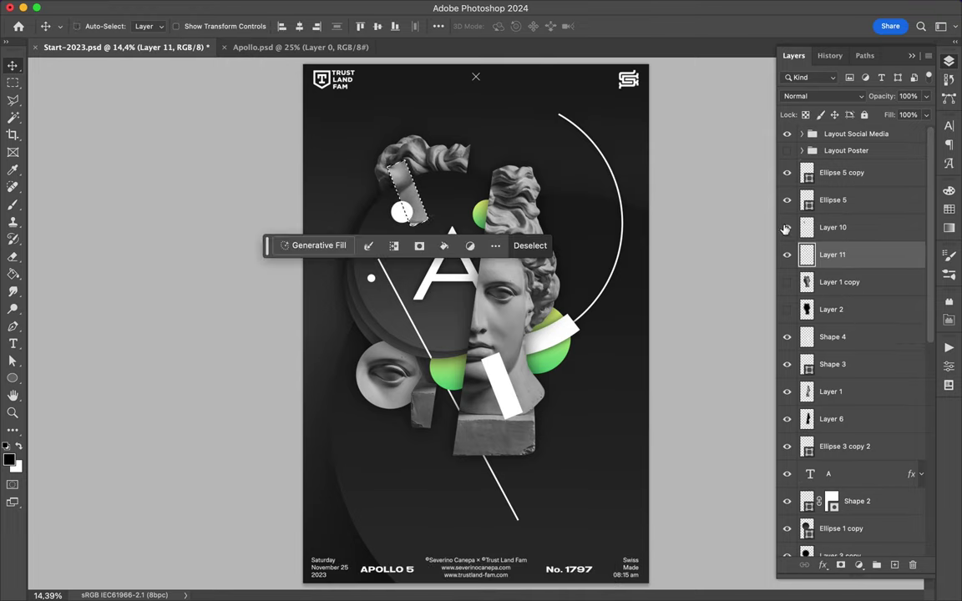
pyautogui.click(335, 8)
pyautogui.click(551, 232)
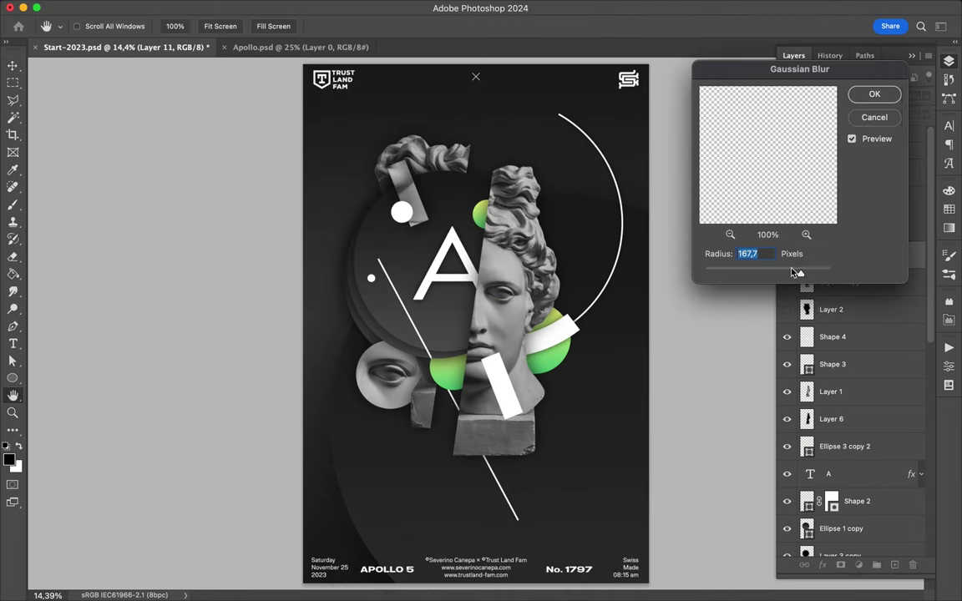
pyautogui.click(872, 95)
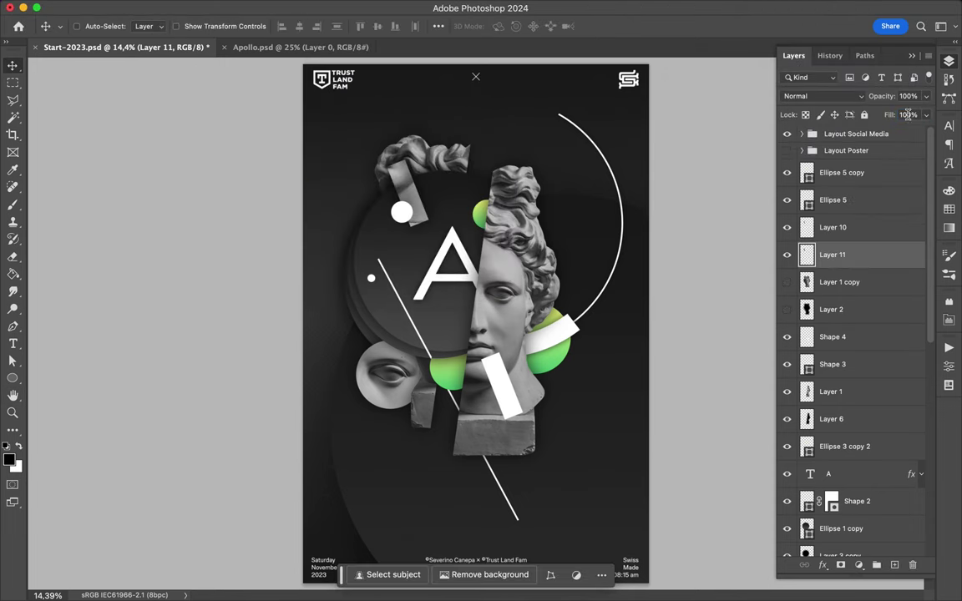
pyautogui.moveTo(488, 374)
pyautogui.mouseDown()
pyautogui.moveTo(425, 459)
pyautogui.moveTo(400, 434)
pyautogui.moveTo(435, 440)
pyautogui.mouseUp()
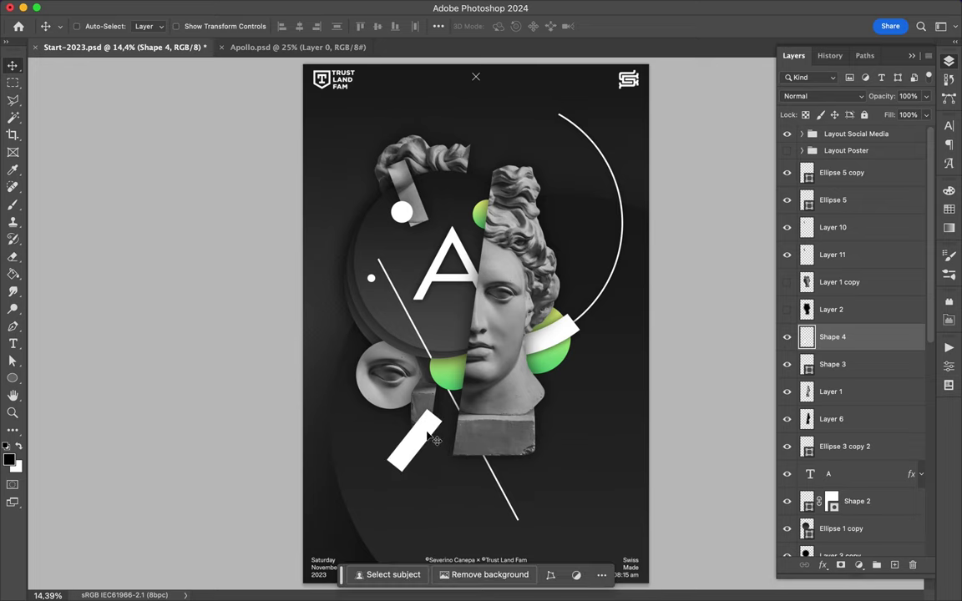
# - Duplicate the chosen ellipse layers and reorder the copies in the stack
pyautogui.click(418, 236)
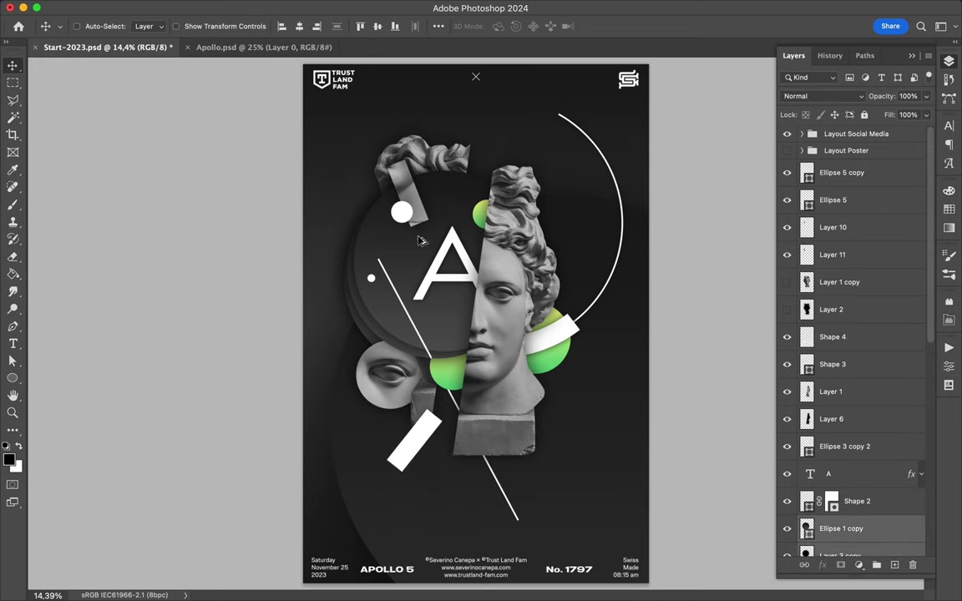
pyautogui.hotkey('ctrl', 'alt', 't')
pyautogui.moveTo(462, 162); pyautogui.dragTo(429, 146)
pyautogui.press('Return')
pyautogui.moveTo(860, 367)
pyautogui.mouseDown()
pyautogui.moveTo(887, 513)
pyautogui.moveTo(868, 413)
pyautogui.mouseUp()
# - Place the ellipse copies below Layer 7 and move dark Ellipse 2 up behind the head
pyautogui.moveTo(414, 187); pyautogui.dragTo(401, 166)
pyautogui.click(832, 532)
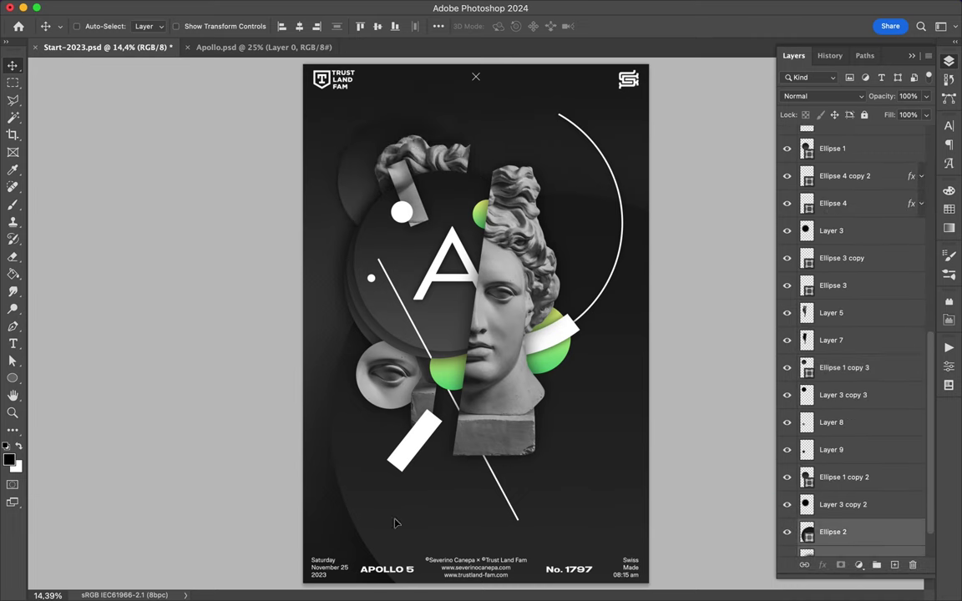
pyautogui.moveTo(388, 519); pyautogui.dragTo(353, 549)
pyautogui.keyDown('ctrl'); pyautogui.click(342, 216); pyautogui.keyUp('ctrl')
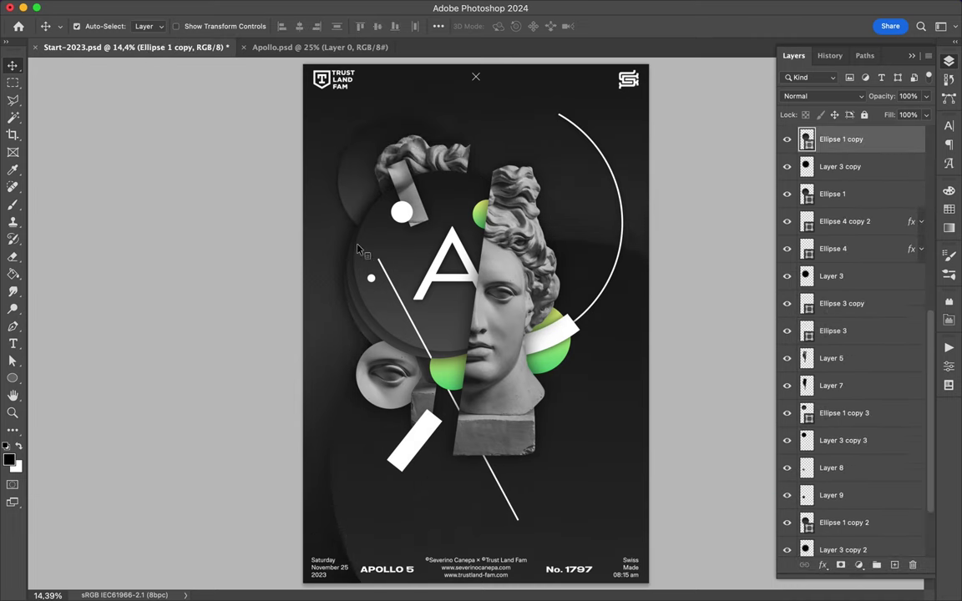
pyautogui.keyDown('shift'); pyautogui.click(833, 275); pyautogui.keyUp('shift')
# - Select the circle layers together and try shifting them, then undo the move
pyautogui.keyDown('ctrl'); pyautogui.click(365, 341); pyautogui.keyUp('ctrl')
pyautogui.keyDown('ctrl'); pyautogui.click(835, 268); pyautogui.keyUp('ctrl')
pyautogui.keyDown('ctrl'); pyautogui.click(844, 515); pyautogui.keyUp('ctrl')
pyautogui.keyDown('ctrl'); pyautogui.click(835, 186); pyautogui.keyUp('ctrl')
pyautogui.keyDown('ctrl'); pyautogui.click(839, 159); pyautogui.keyUp('ctrl')
pyautogui.keyDown('ctrl'); pyautogui.click(841, 132); pyautogui.keyUp('ctrl')
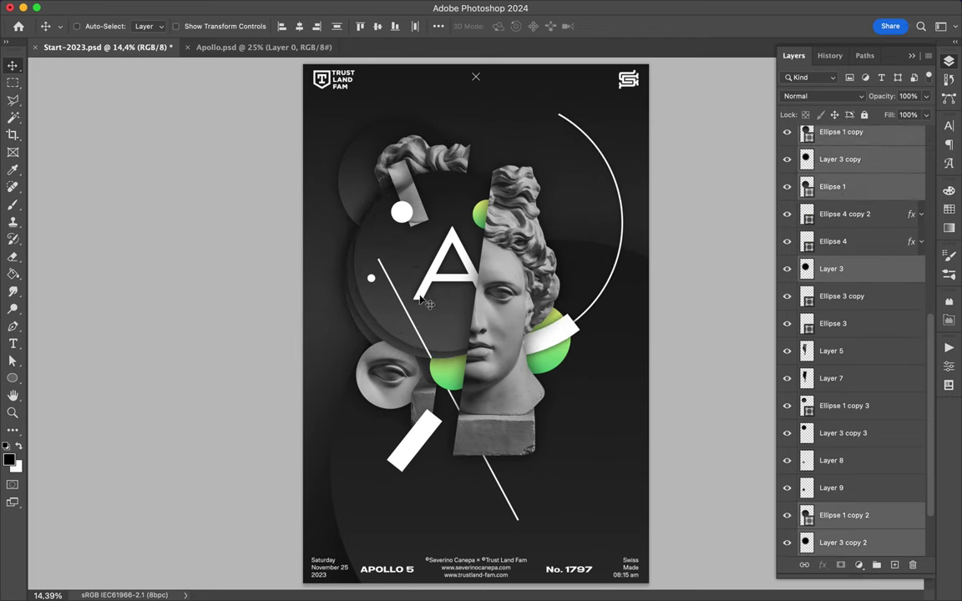
pyautogui.moveTo(434, 297); pyautogui.dragTo(436, 284)
pyautogui.hotkey('ctrl', 'z')
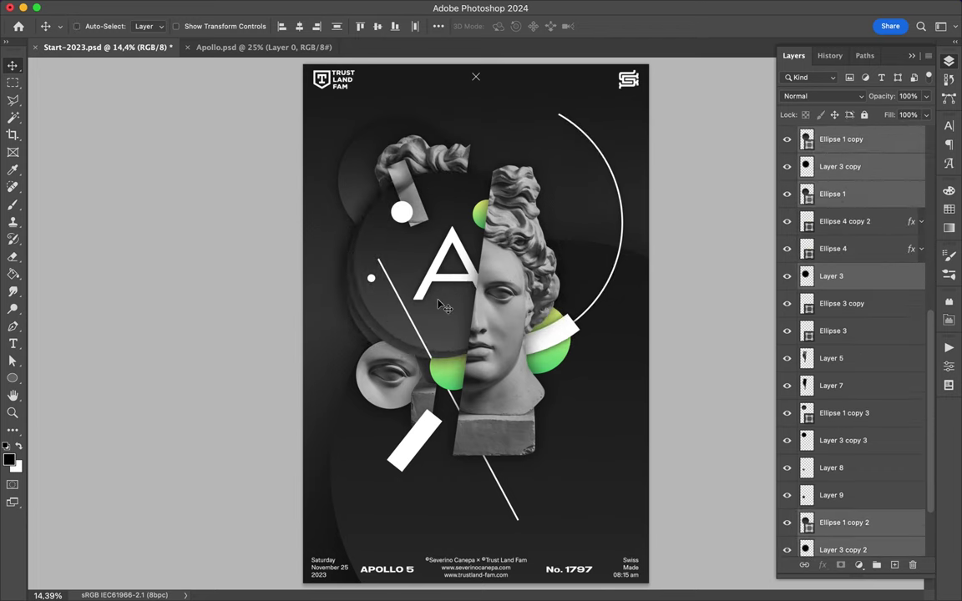
# - Enlarge the right and lower green circles and raise the lower one in the stack
pyautogui.moveTo(549, 349); pyautogui.dragTo(551, 322)
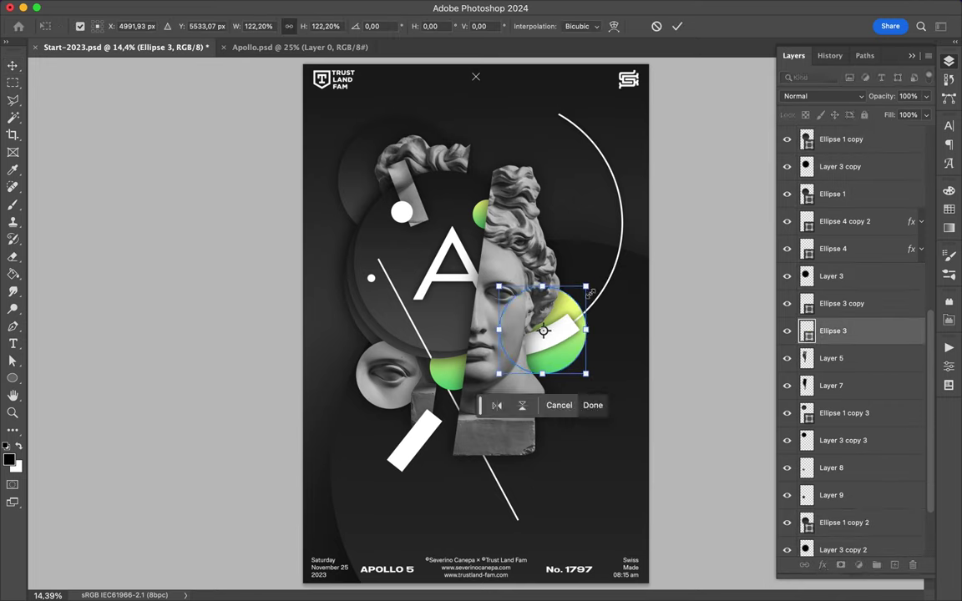
pyautogui.keyDown('ctrl'); pyautogui.click(448, 376); pyautogui.keyUp('ctrl')
pyautogui.hotkey('ctrl', 't')
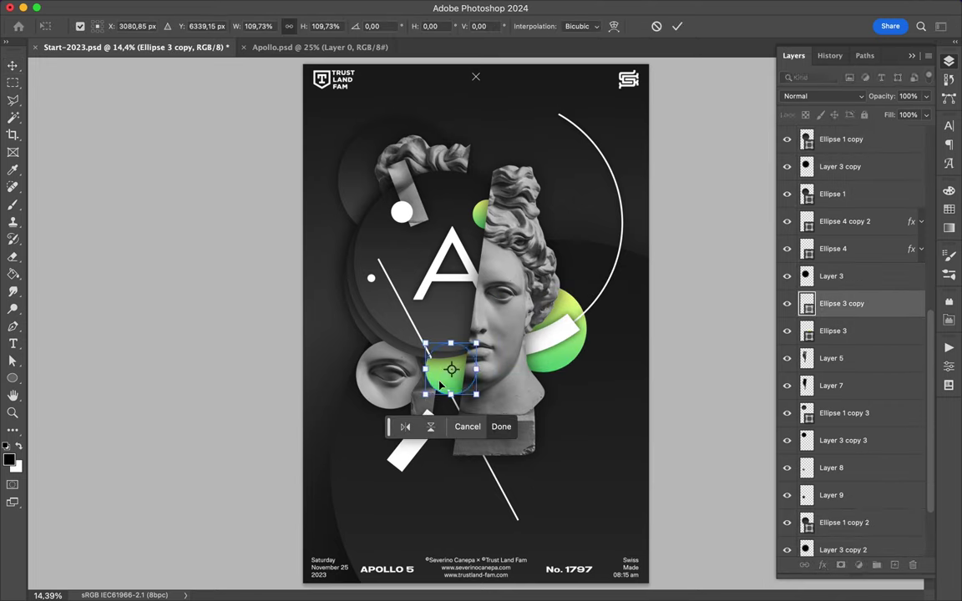
pyautogui.press('Return')
pyautogui.scroll(3, 472, 387)
pyautogui.hotkey('ctrl', ']')
pyautogui.hotkey('ctrl', ']')
pyautogui.hotkey('ctrl', ']')
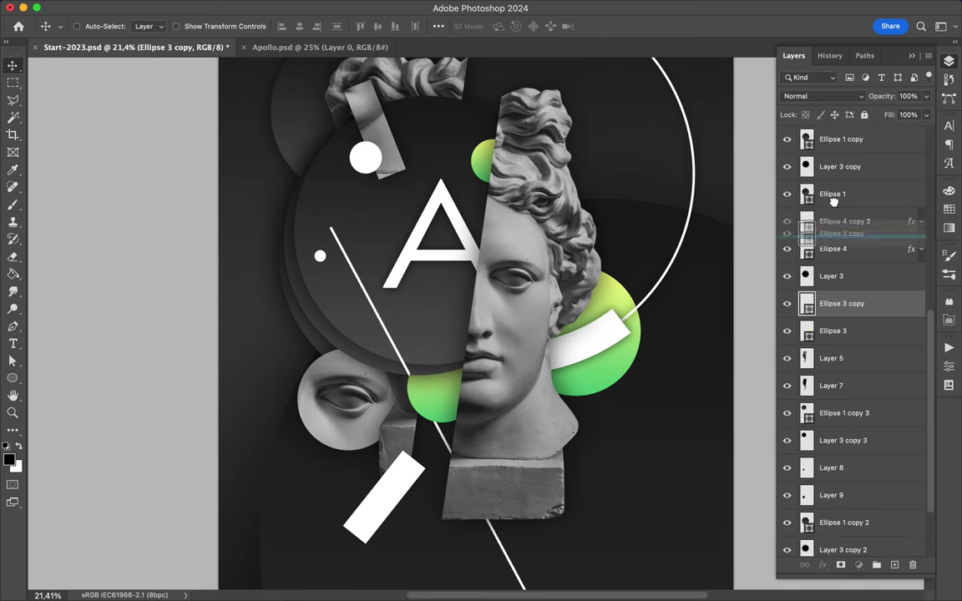
pyautogui.scroll(-3, 355, 391)
pyautogui.press('a')
pyautogui.click(383, 387)
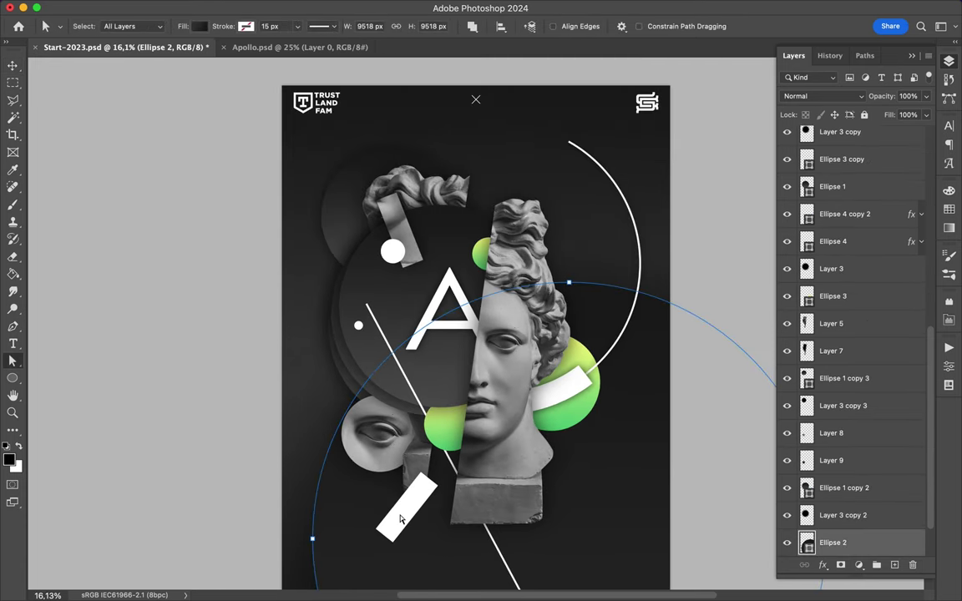
# - Load the white bar's outline as a selection on a new layer and browse gradient presets
pyautogui.press('v')
pyautogui.keyDown('ctrl'); pyautogui.click(807, 166); pyautogui.keyUp('ctrl')
pyautogui.hotkey('ctrl', 'shift', 'alt', 'n')
pyautogui.click(13, 273)
pyautogui.click(67, 267)
pyautogui.click(213, 26)
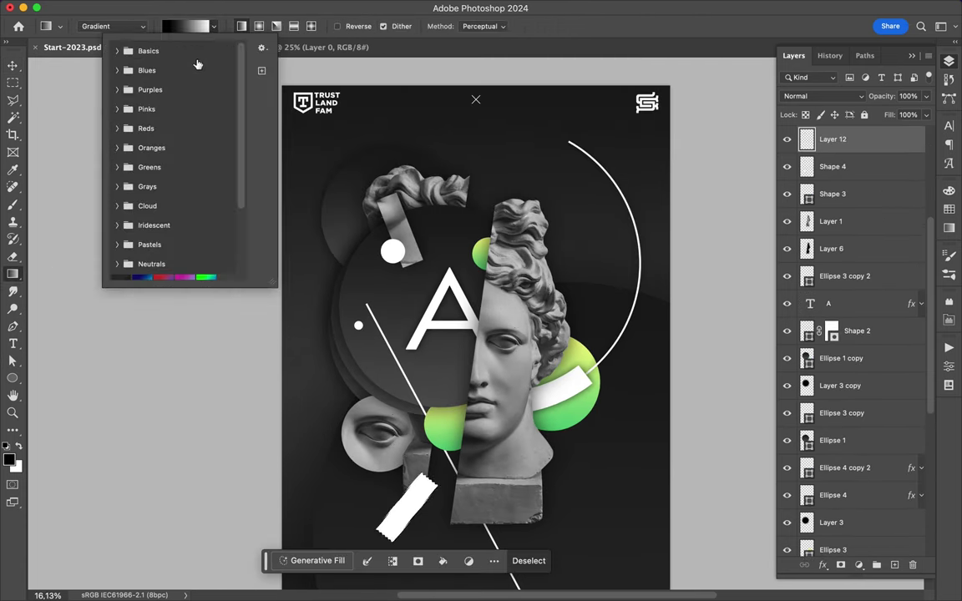
pyautogui.press('Escape')
# - Draw a vertical line shape over the A and give it a green gradient fill
pyautogui.click(13, 326)
pyautogui.click(448, 264)
pyautogui.keyDown('shift'); pyautogui.click(449, 331); pyautogui.keyUp('shift')
pyautogui.press('a')
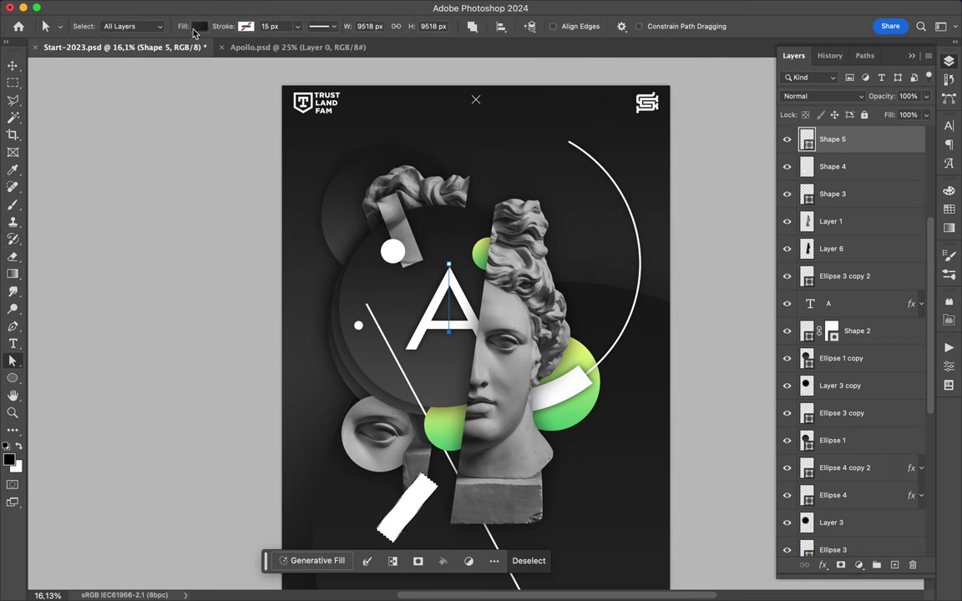
pyautogui.click(198, 26)
pyautogui.press('Escape')
# - Rotate the green bar horizontal under the A and move Shape 5 below Shape 2
pyautogui.press('v')
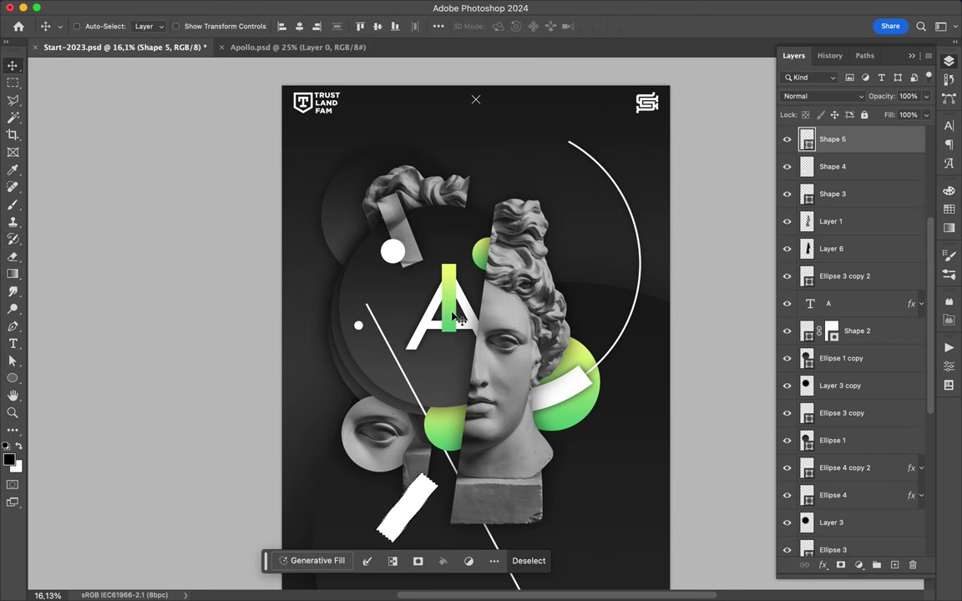
pyautogui.press('m')
pyautogui.hotkey('ctrl', 't')
pyautogui.moveTo(468, 351)
pyautogui.mouseDown()
pyautogui.moveTo(451, 351)
pyautogui.moveTo(456, 370)
pyautogui.mouseUp()
pyautogui.press('Return')
pyautogui.press('v')
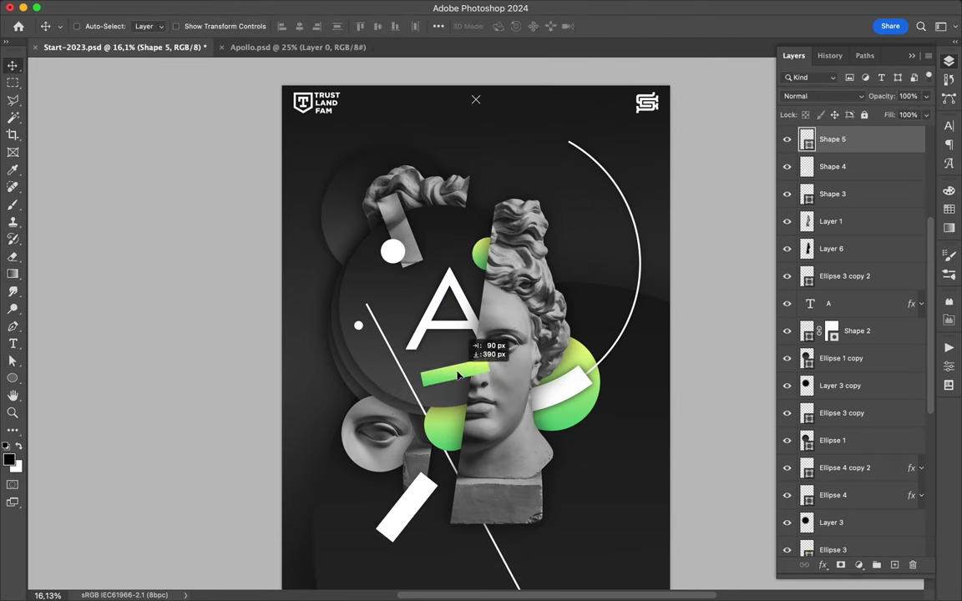
pyautogui.moveTo(832, 138); pyautogui.dragTo(842, 342)
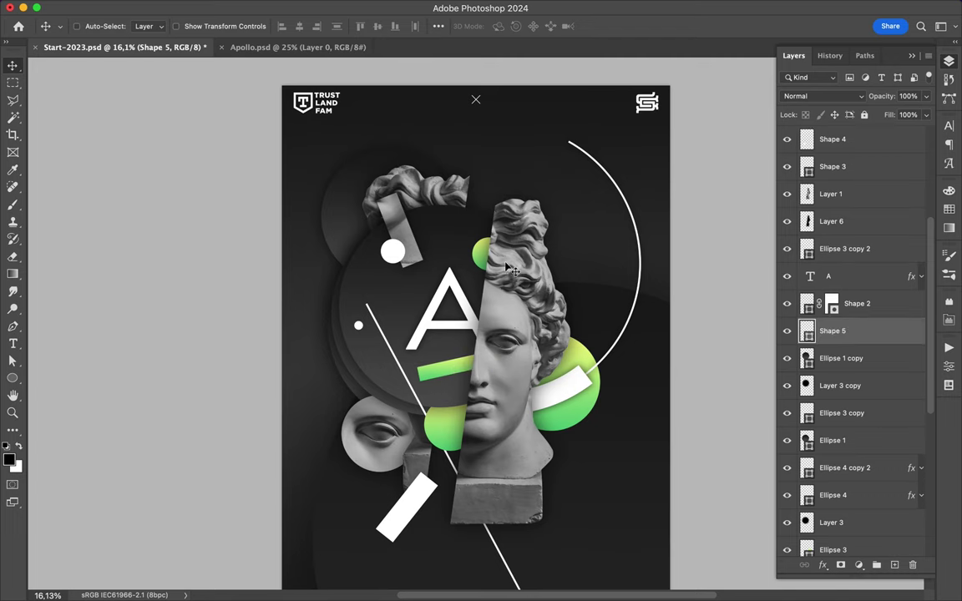
# - Pen-draw a thin green diagonal line above the face with stroke width 70
pyautogui.press('p')
pyautogui.click(436, 249)
pyautogui.click(502, 184)
pyautogui.write('70')
pyautogui.press('Return')
pyautogui.press('v')
pyautogui.moveTo(486, 205); pyautogui.dragTo(497, 198)
pyautogui.scroll(-2, 553, 309)
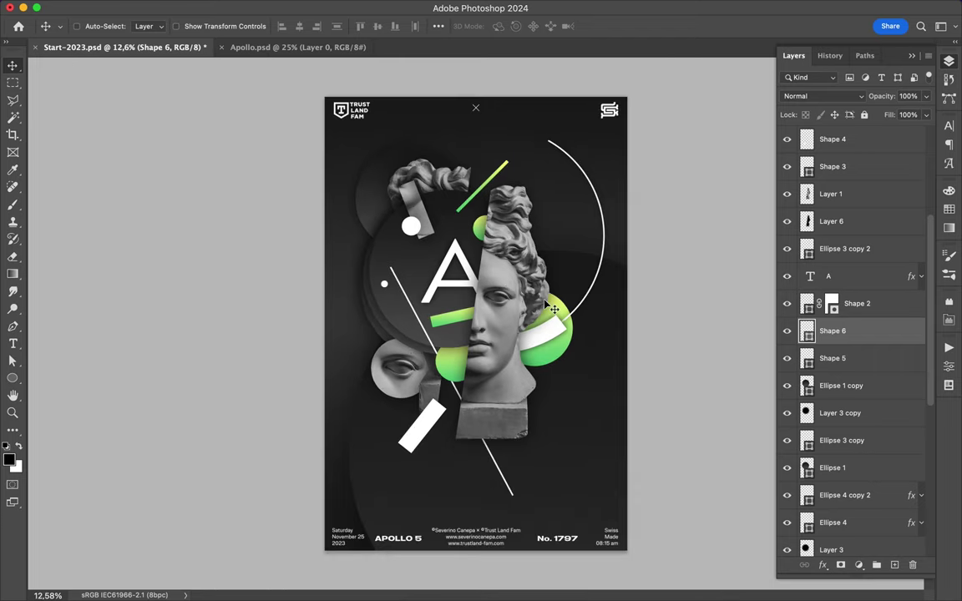
# - Draw a white stroked line extending right from the bust's lower edge
pyautogui.press('u')
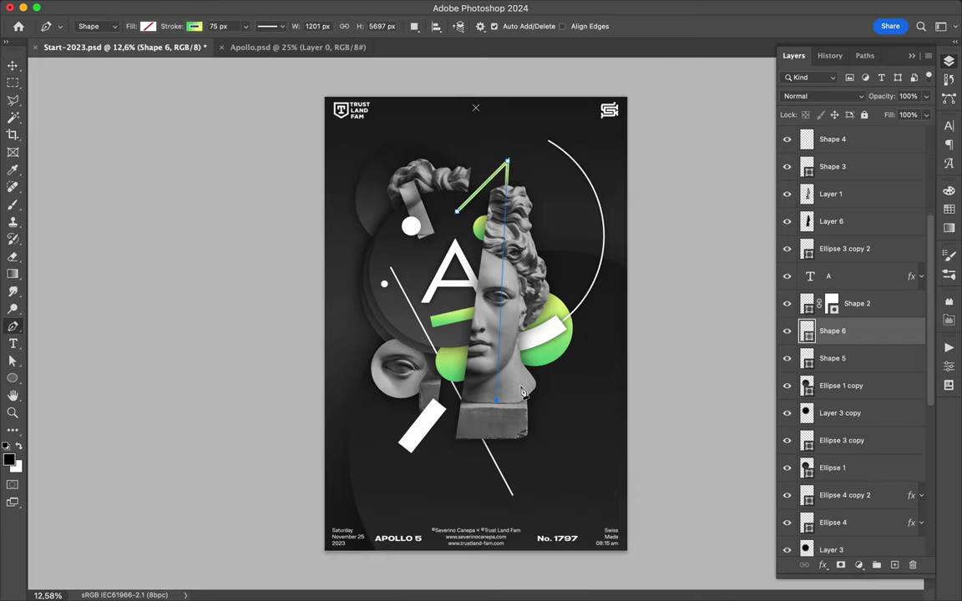
pyautogui.moveTo(492, 393); pyautogui.dragTo(596, 359)
pyautogui.press('a')
pyautogui.click(246, 26)
pyautogui.press('Escape')
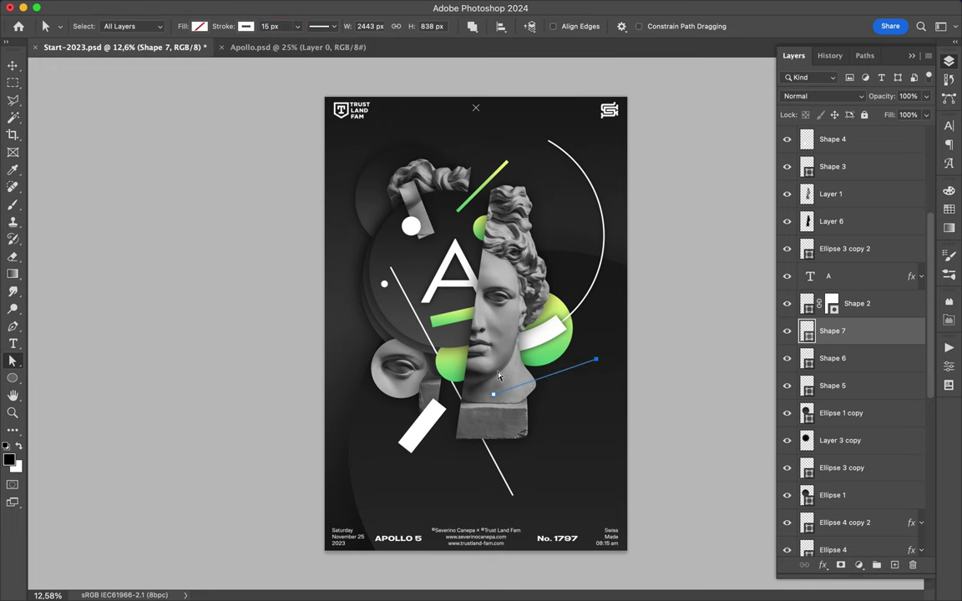
pyautogui.click(587, 377)
# - Alt-drag a copy of the small white dot to sit below the new line
pyautogui.press('v')
pyautogui.moveTo(383, 285)
pyautogui.mouseDown()
pyautogui.moveTo(608, 465)
pyautogui.moveTo(573, 445)
pyautogui.mouseUp()
pyautogui.scroll(2, 607, 465)
pyautogui.press('v')
pyautogui.hotkey('ctrl', 't')
pyautogui.press('Escape')
# - Add the lower layers to the group and shift the grouped layers down slightly
pyautogui.scroll(-1, 583, 466)
pyautogui.scroll(-1, 583, 466)
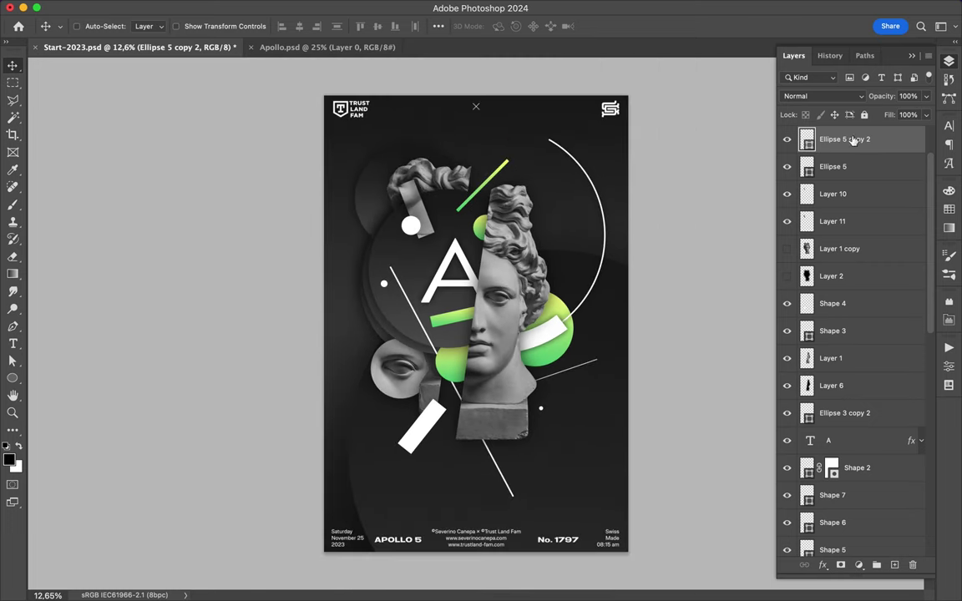
pyautogui.scroll(-10, 852, 335)
pyautogui.keyDown('shift'); pyautogui.click(838, 543); pyautogui.keyUp('shift')
pyautogui.moveTo(589, 336); pyautogui.dragTo(587, 337)
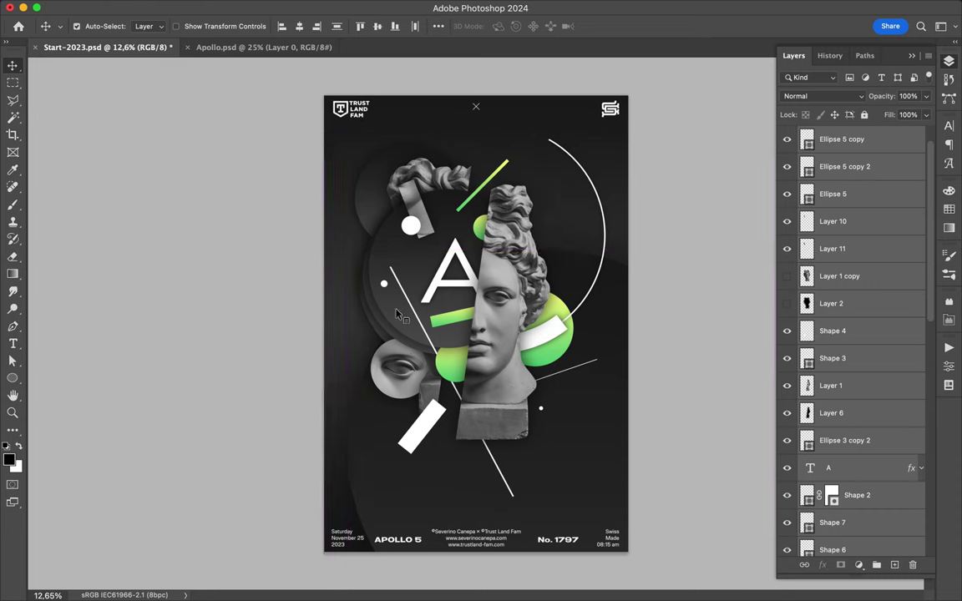
# - Duplicate the central circle and scale the copy down around its centre
pyautogui.hotkey('ctrl', 'j')
pyautogui.hotkey('ctrl', 't')
pyautogui.moveTo(349, 366); pyautogui.dragTo(376, 343)
pyautogui.press('Return')
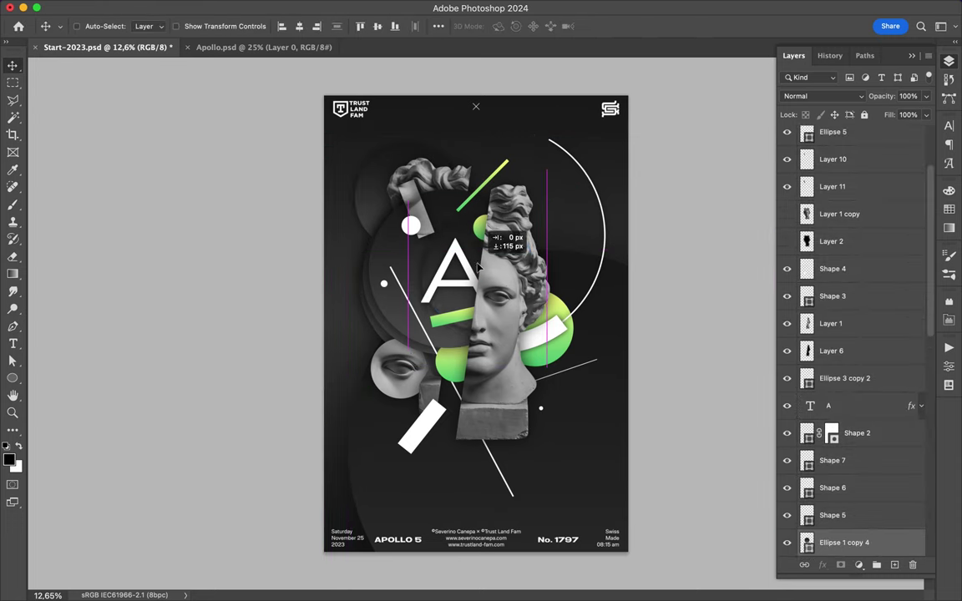
# - Save the finished Apollo 5 poster with Ctrl+S
pyautogui.hotkey('ctrl', 's')
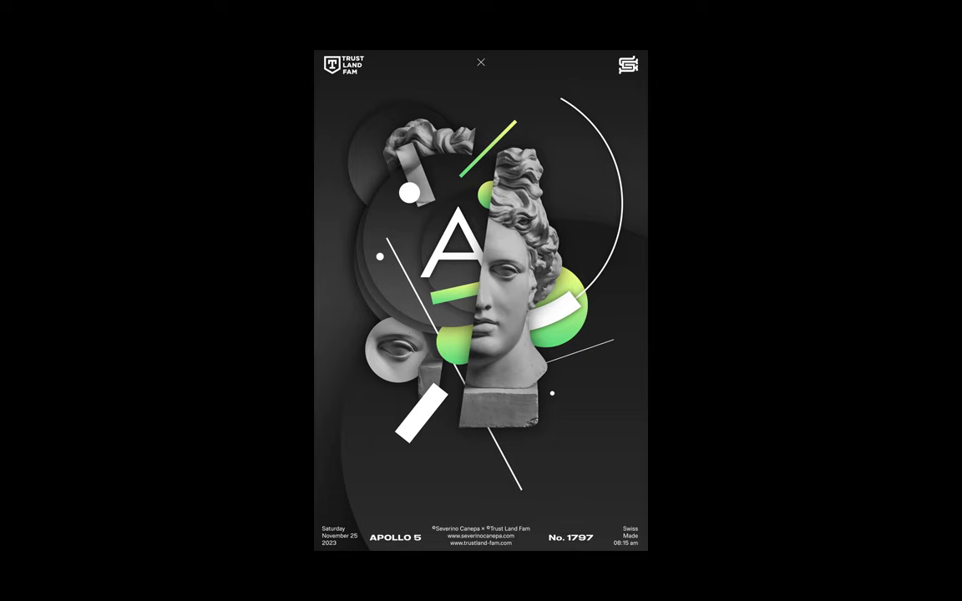